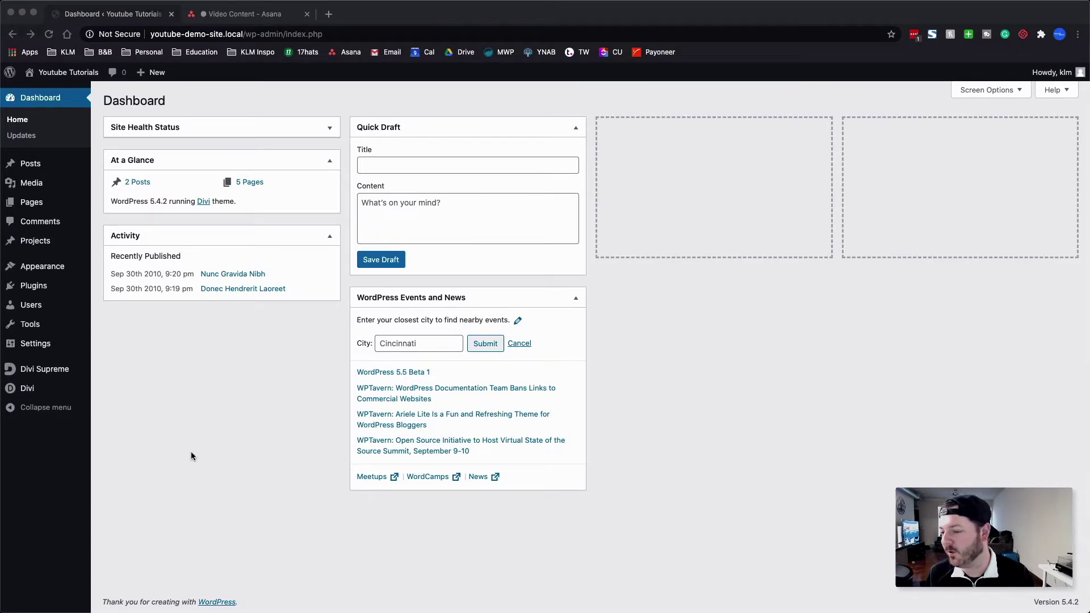
# Check that the active Divi theme is version 4.5.0 in Appearance > Themes.
pyautogui.click(834, 486)
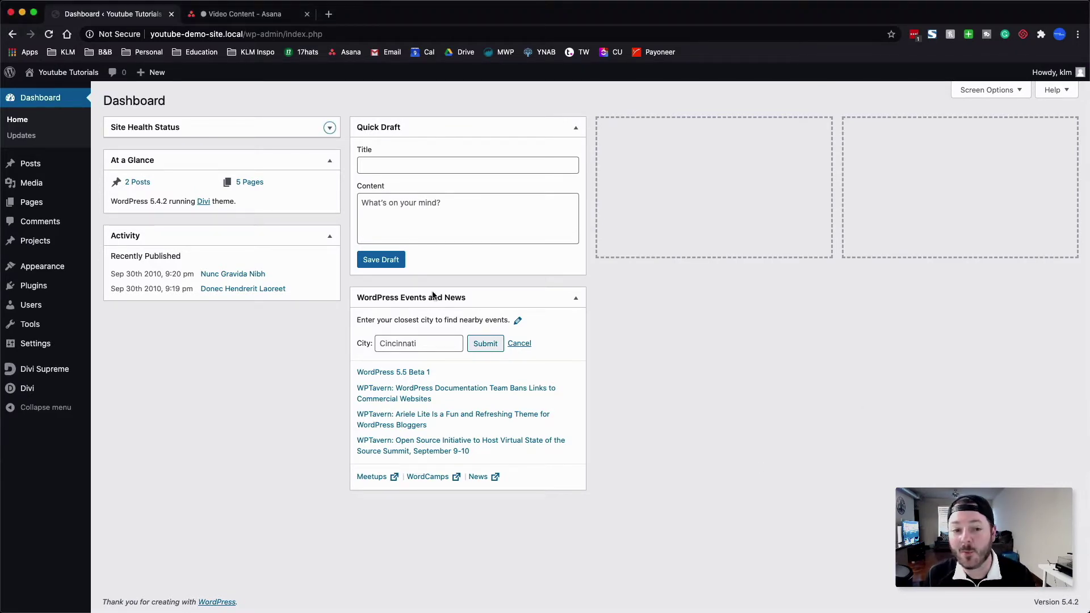
pyautogui.moveTo(51, 267)
pyautogui.click(115, 274)
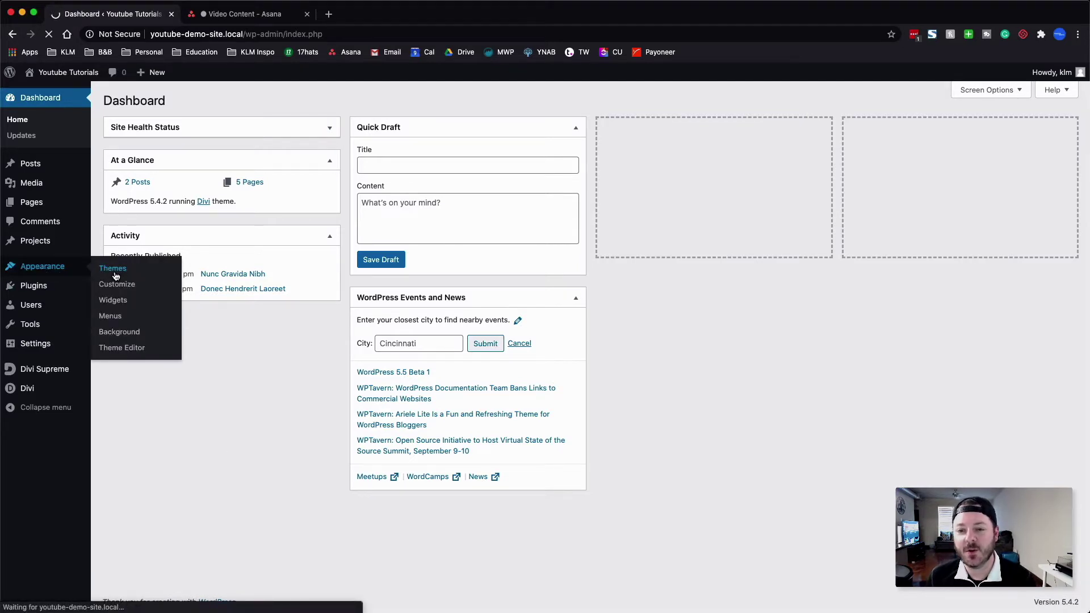
pyautogui.click(279, 247)
pyautogui.moveTo(733, 193); pyautogui.dragTo(697, 187)
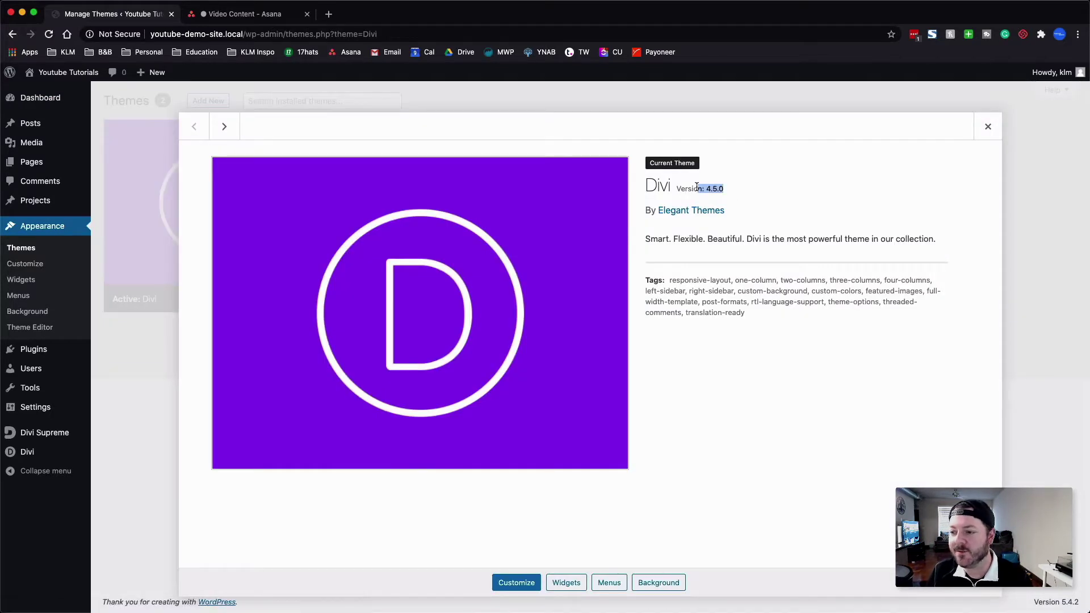
# Close the theme details and open the live site's home page in a new tab.
pyautogui.click(988, 126)
pyautogui.keyDown('super'); pyautogui.click(54, 92); pyautogui.keyUp('super')
pyautogui.click(226, 16)
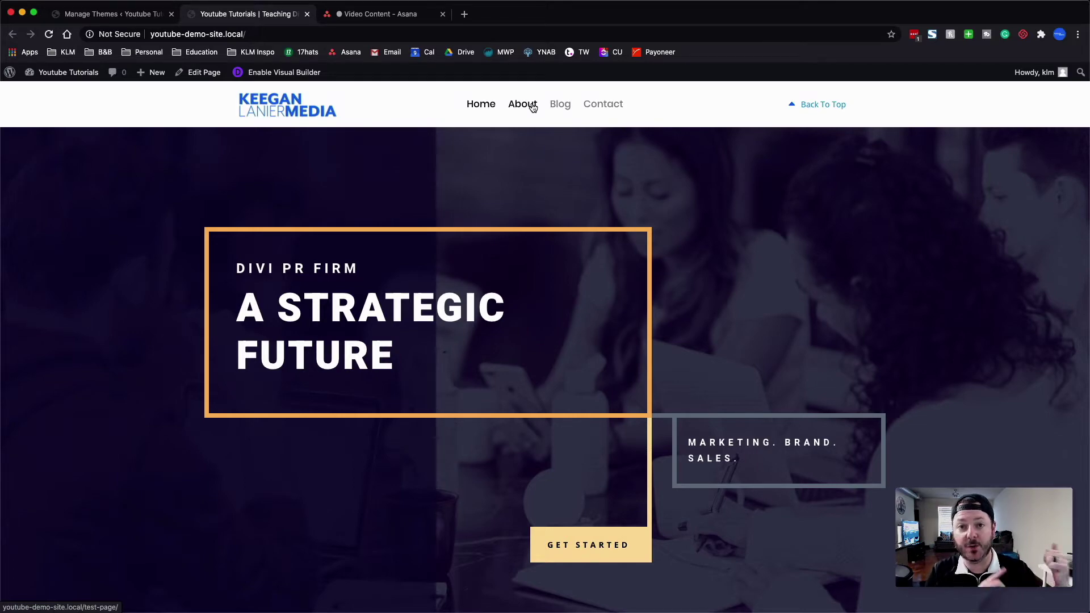
# Jump to the home page's contact section and back to the top, then go to the Blog page.
pyautogui.click(579, 540)
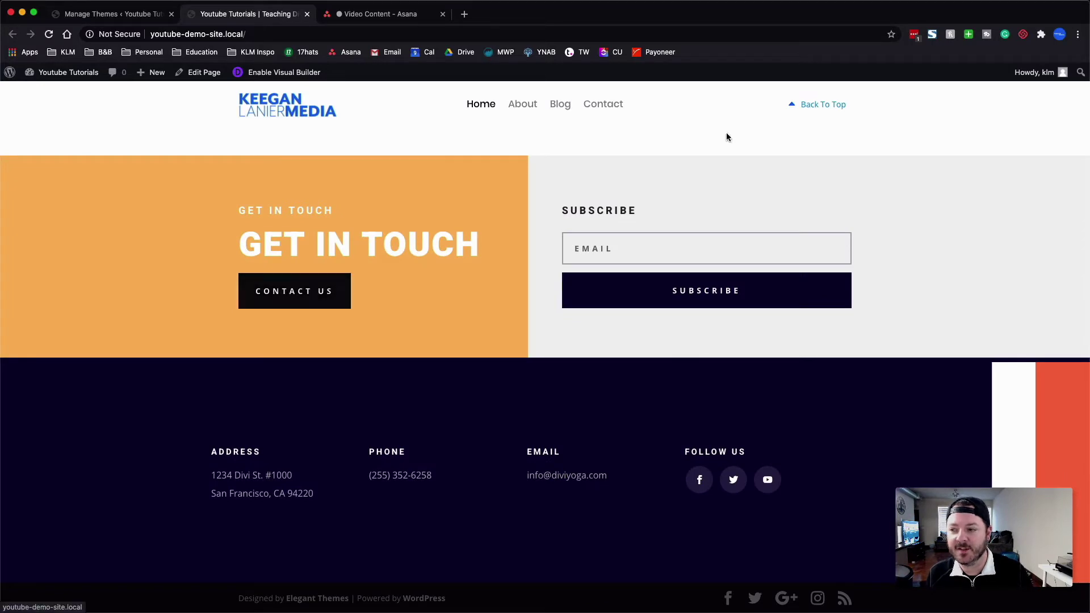
pyautogui.click(800, 107)
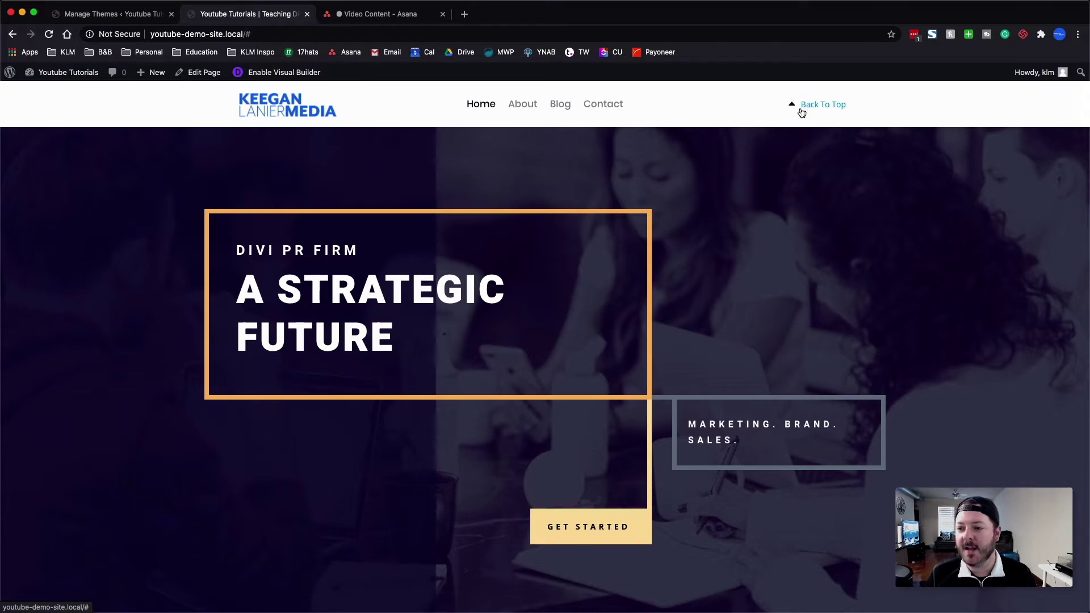
pyautogui.click(565, 108)
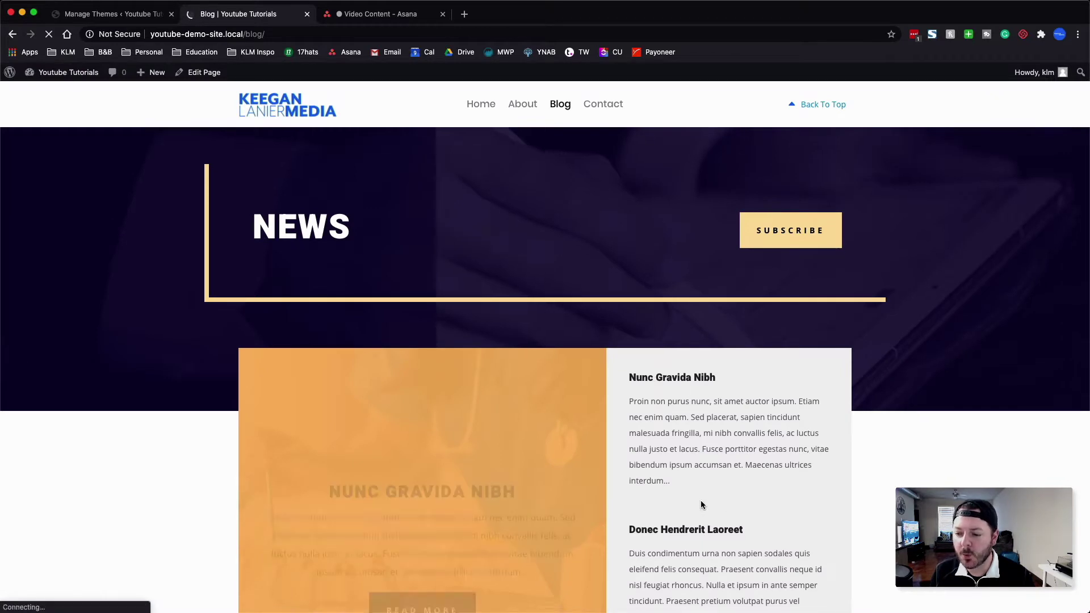
# Read through the Donec Hendrerit Laoreet post, then return to the admin Themes tab.
pyautogui.scroll(-3, 700, 499)
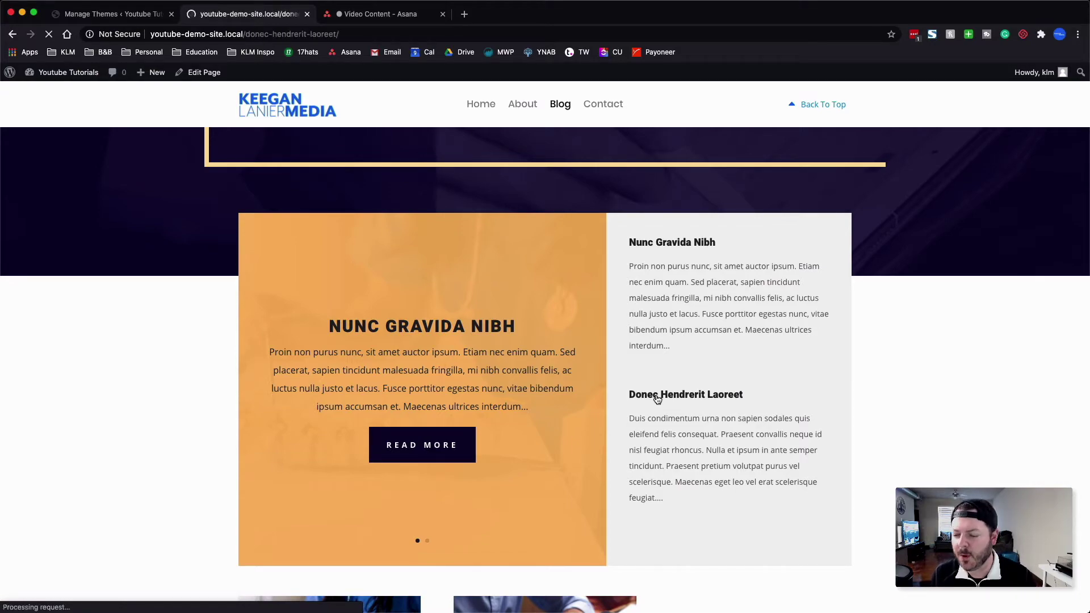
pyautogui.scroll(-10, 499, 412)
pyautogui.scroll(-10, 501, 411)
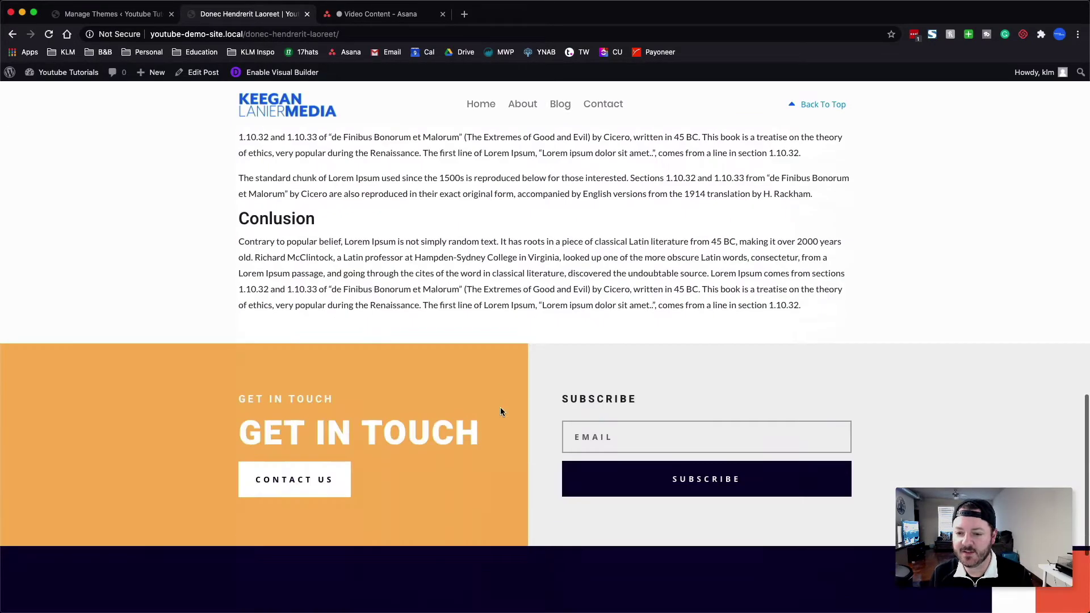
pyautogui.scroll(20, 500, 410)
pyautogui.scroll(-15, 501, 410)
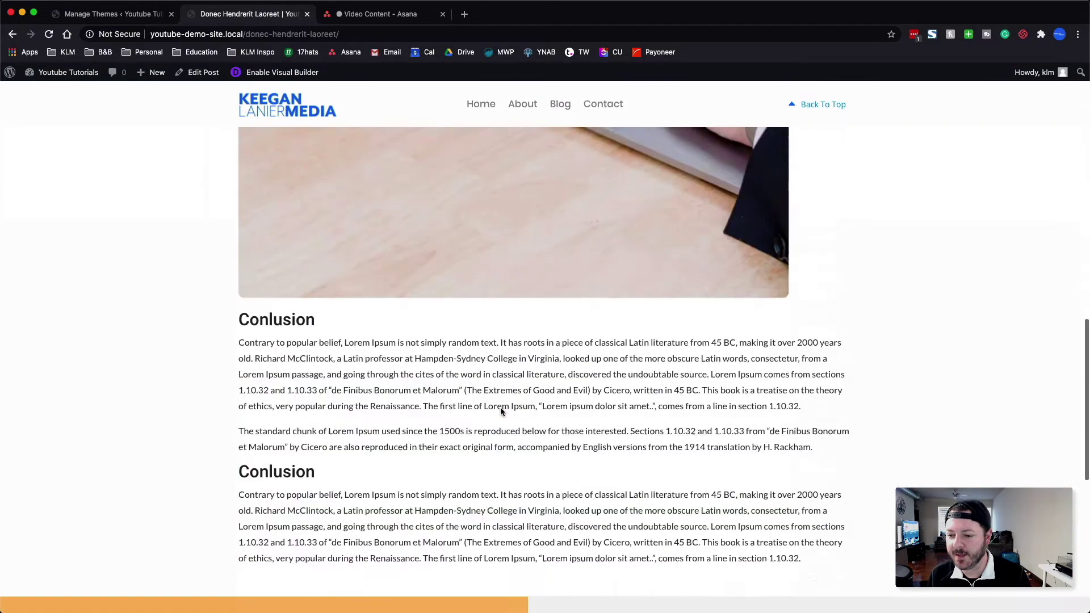
pyautogui.scroll(20, 500, 410)
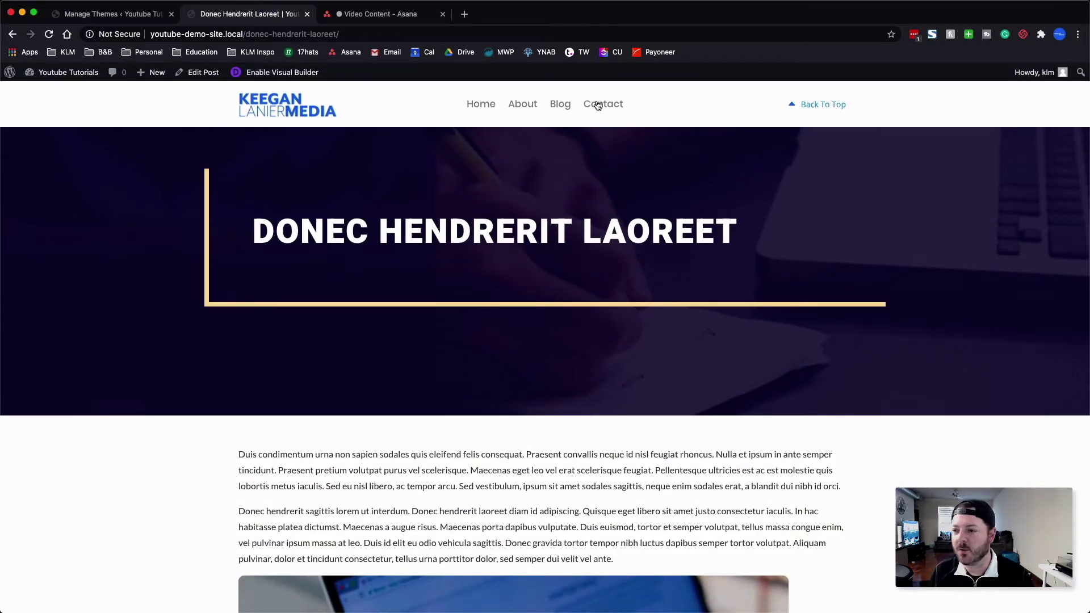
pyautogui.scroll(-10, 745, 210)
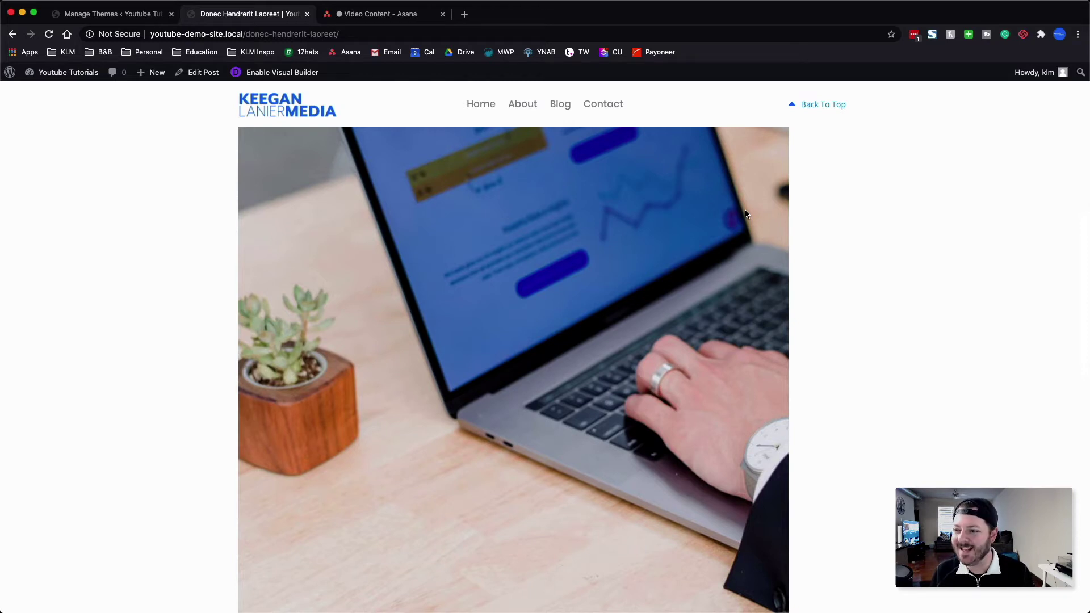
pyautogui.scroll(10, 681, 169)
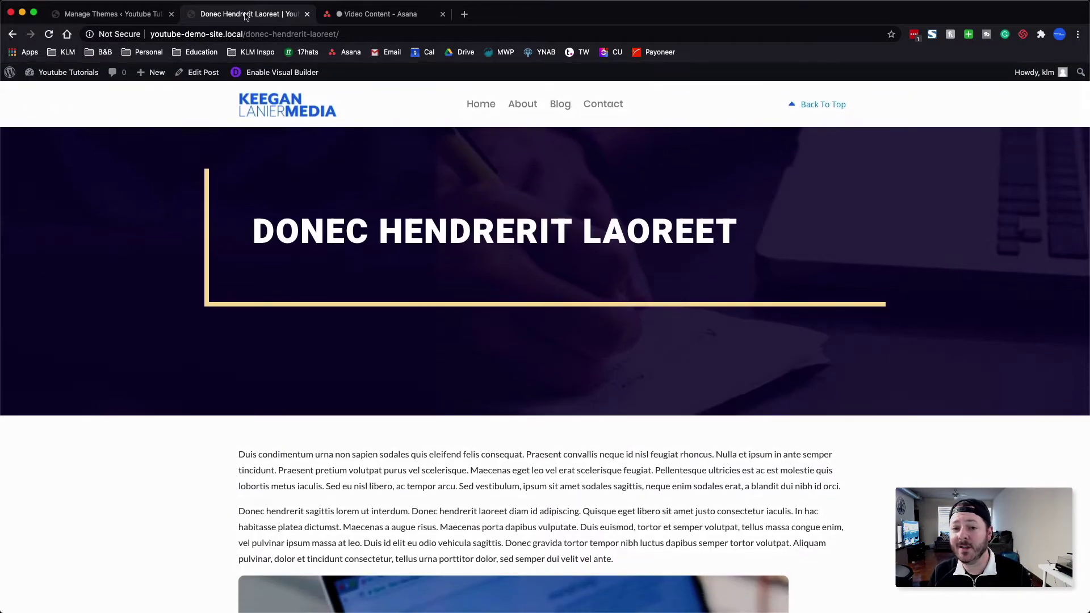
pyautogui.click(117, 13)
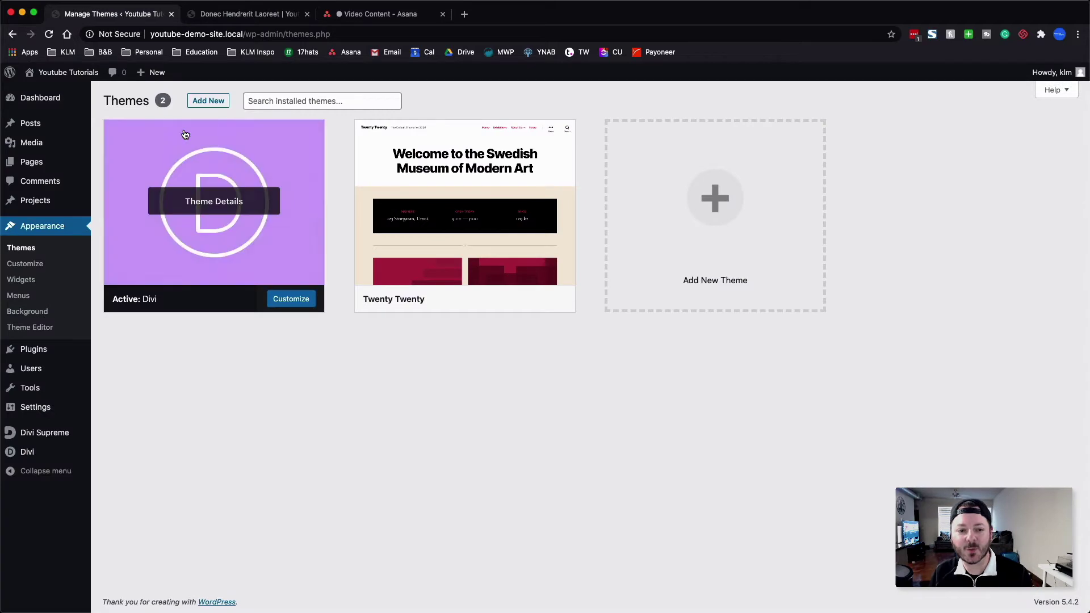
# Search the plugin directory for 'worth th', then install and activate Worth The Read.
pyautogui.moveTo(35, 362)
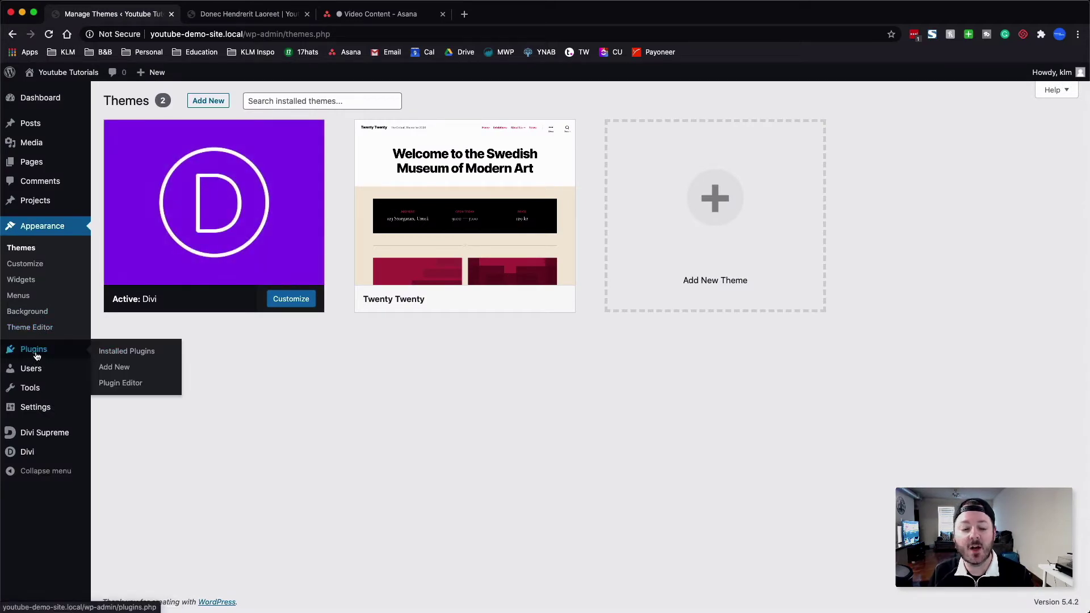
pyautogui.click(113, 370)
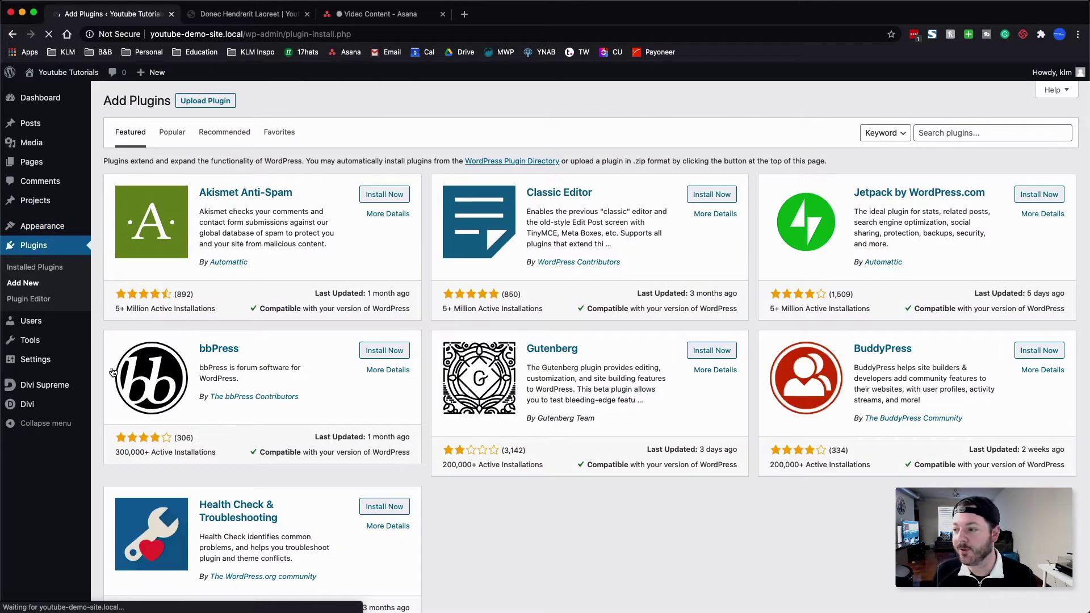
pyautogui.click(971, 131)
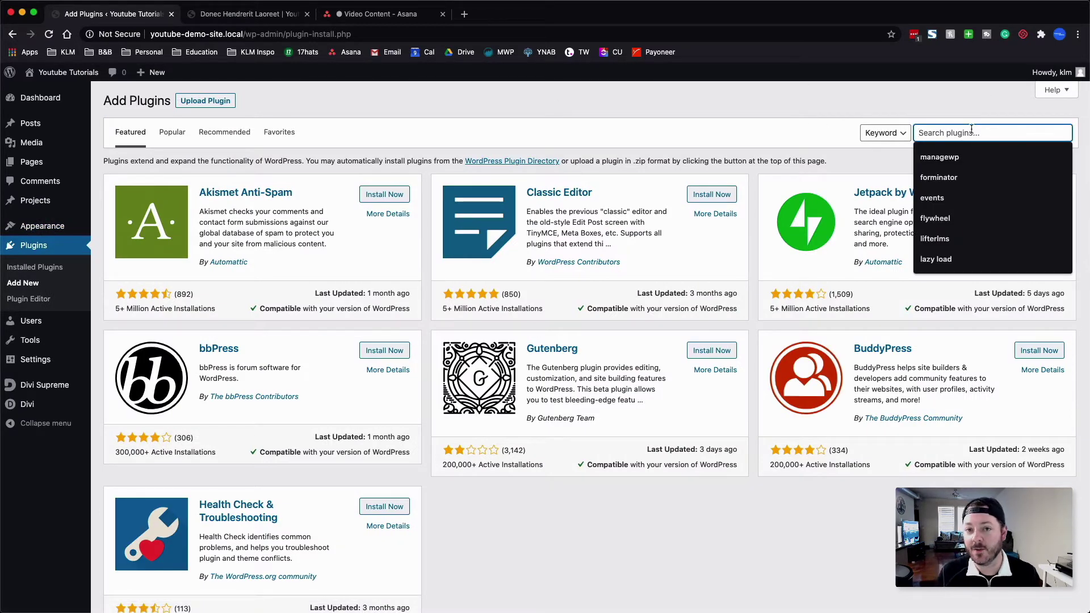
pyautogui.write('worth the read')
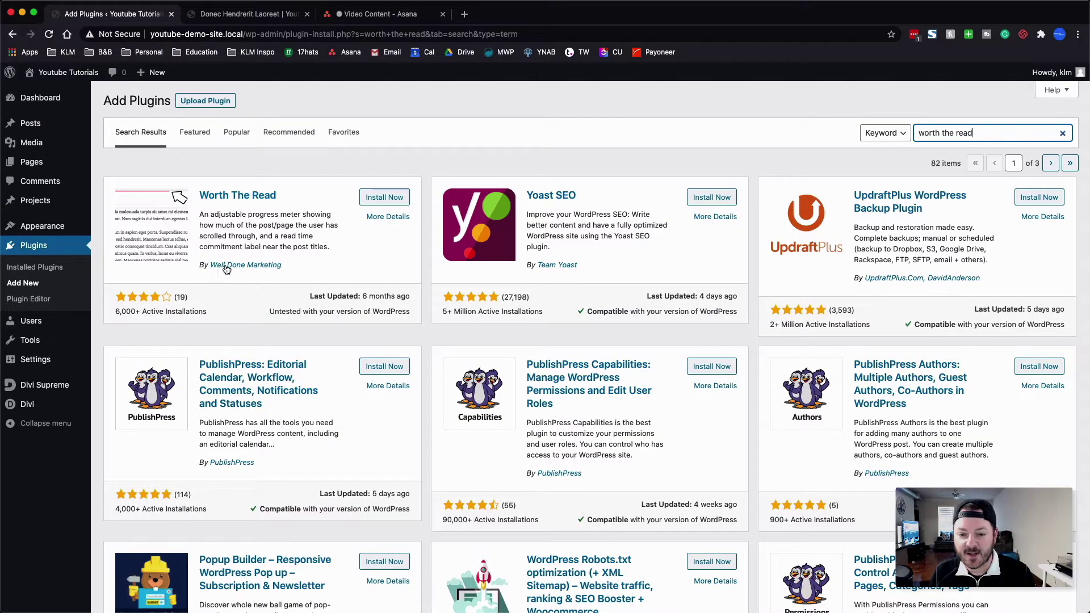
pyautogui.click(384, 198)
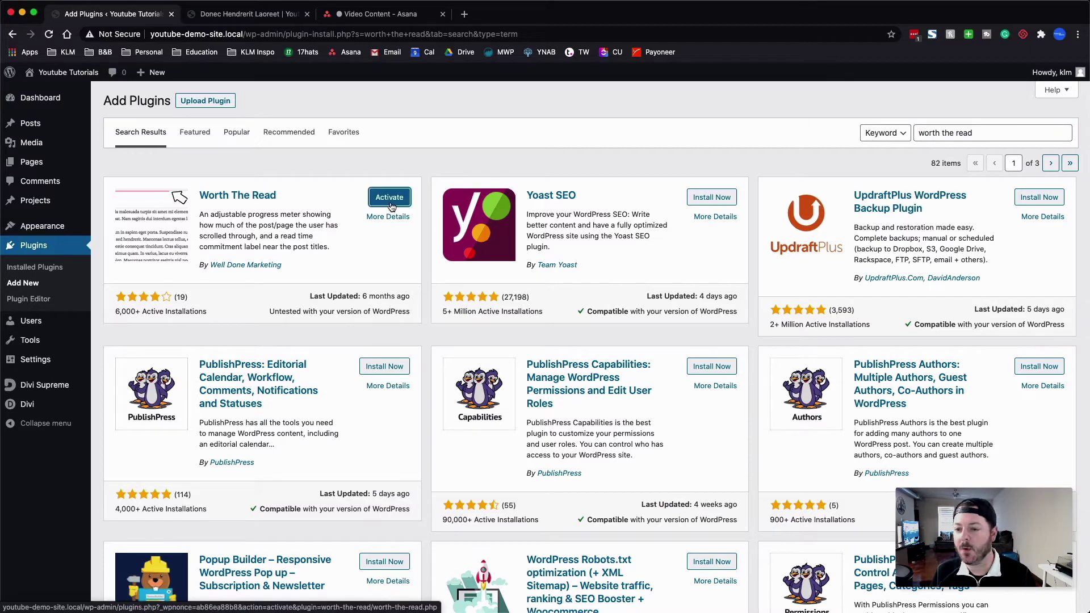
pyautogui.click(389, 199)
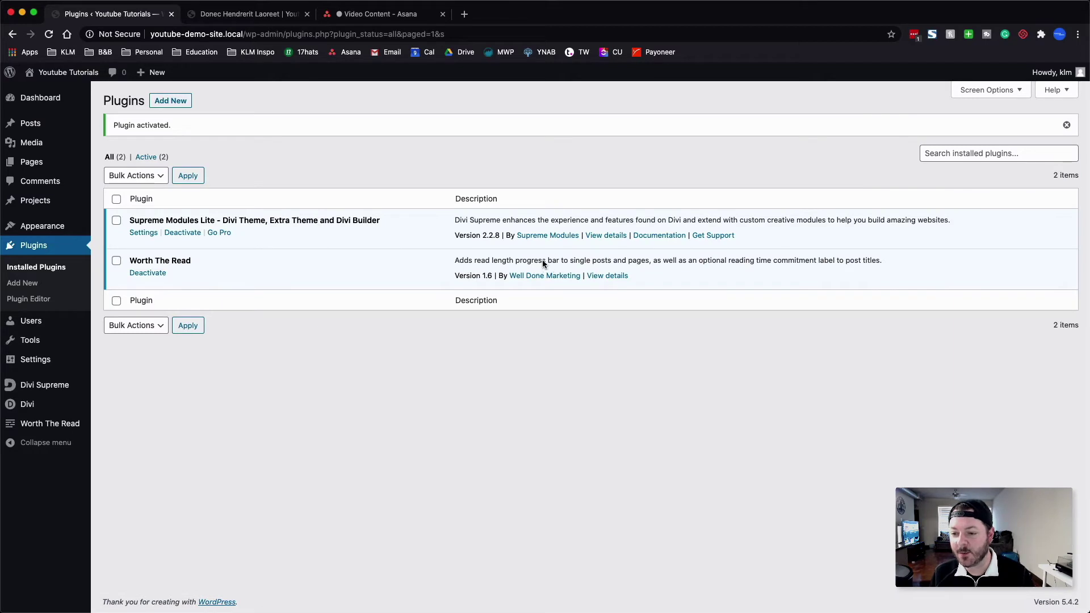
# Go to Worth The Read > Reading Progress in the admin sidebar.
pyautogui.moveTo(48, 347)
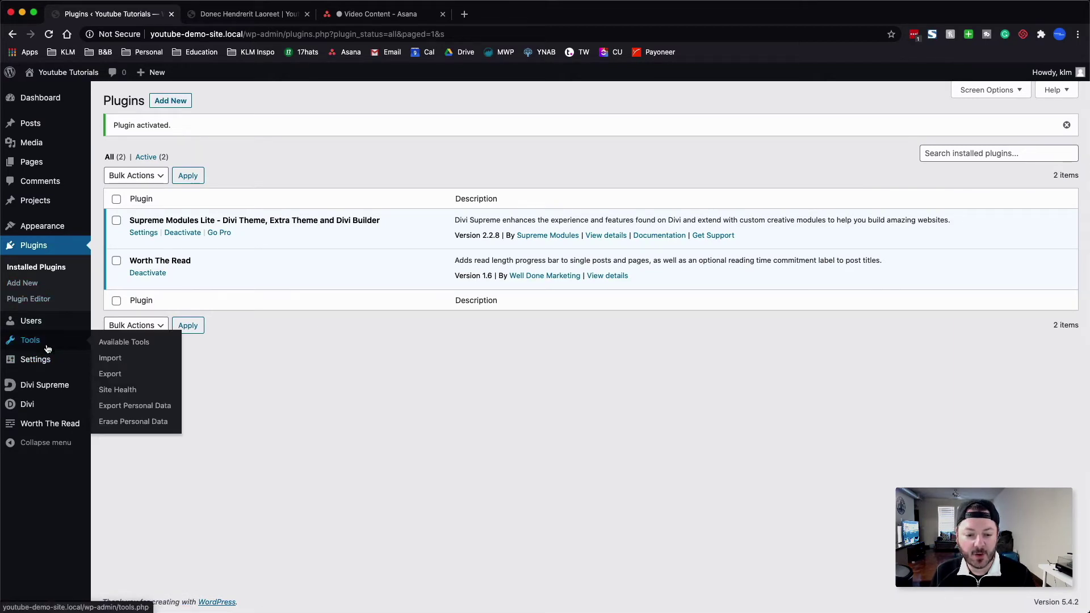
pyautogui.moveTo(53, 423)
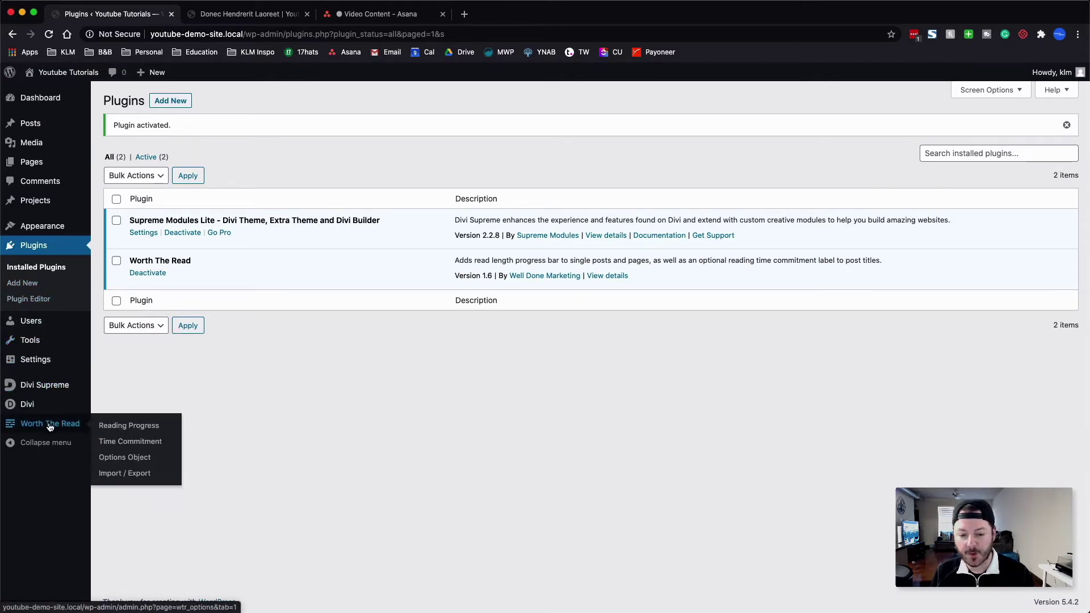
pyautogui.click(129, 427)
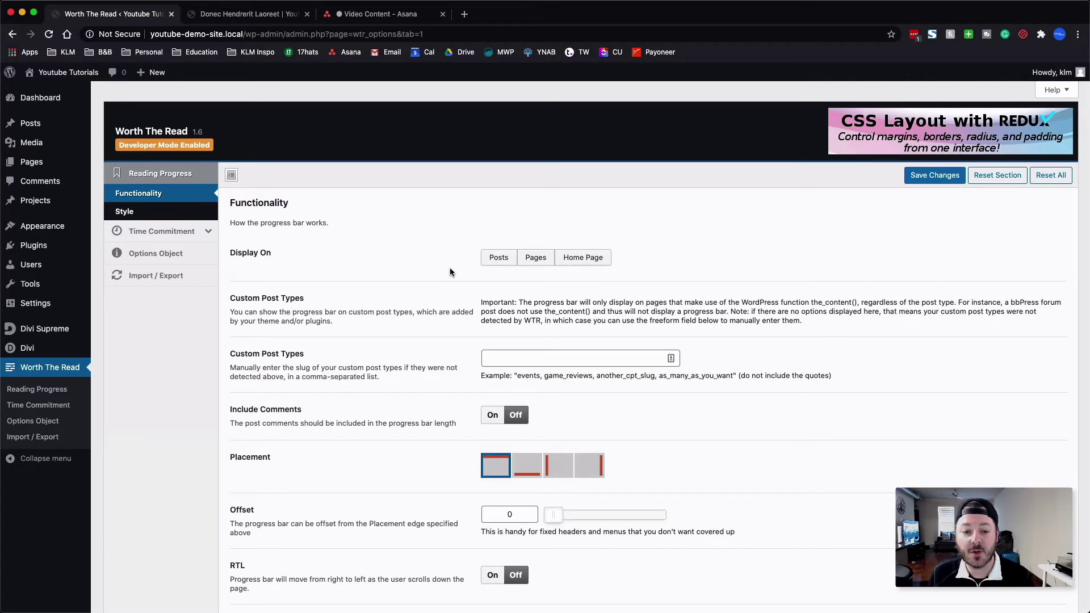
# Enable the progress bar on posts and review the Functionality settings.
pyautogui.click(494, 261)
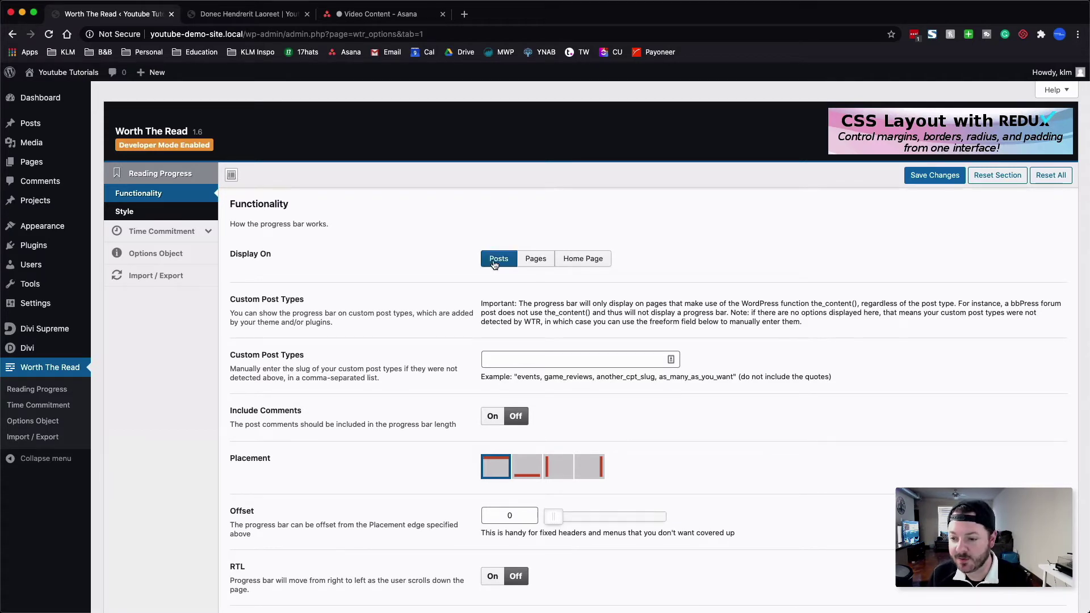
pyautogui.scroll(-3, 438, 277)
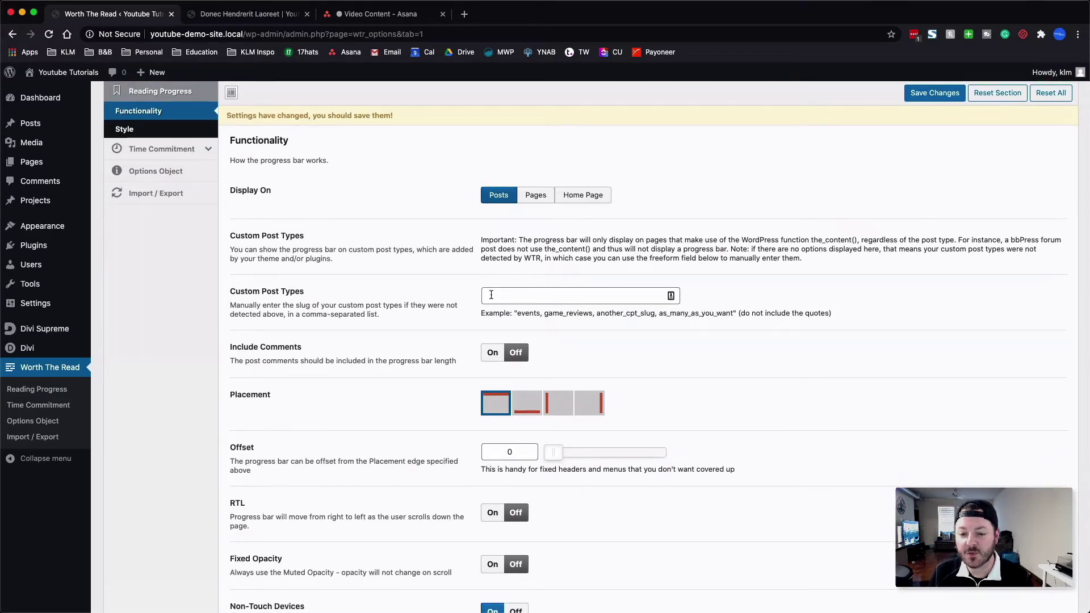
pyautogui.scroll(-5, 445, 289)
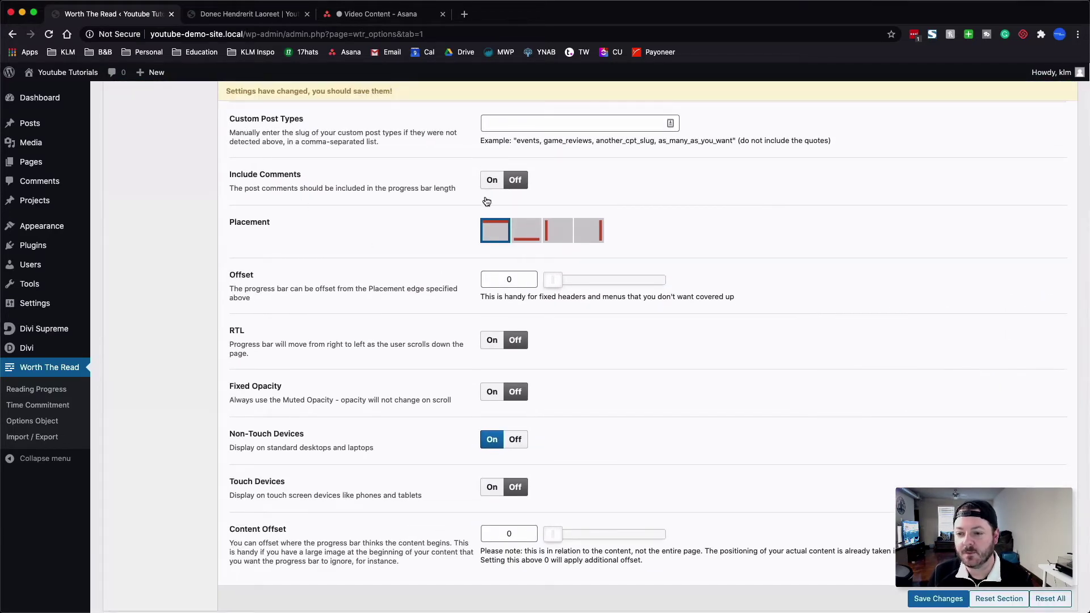
pyautogui.scroll(-1, 454, 268)
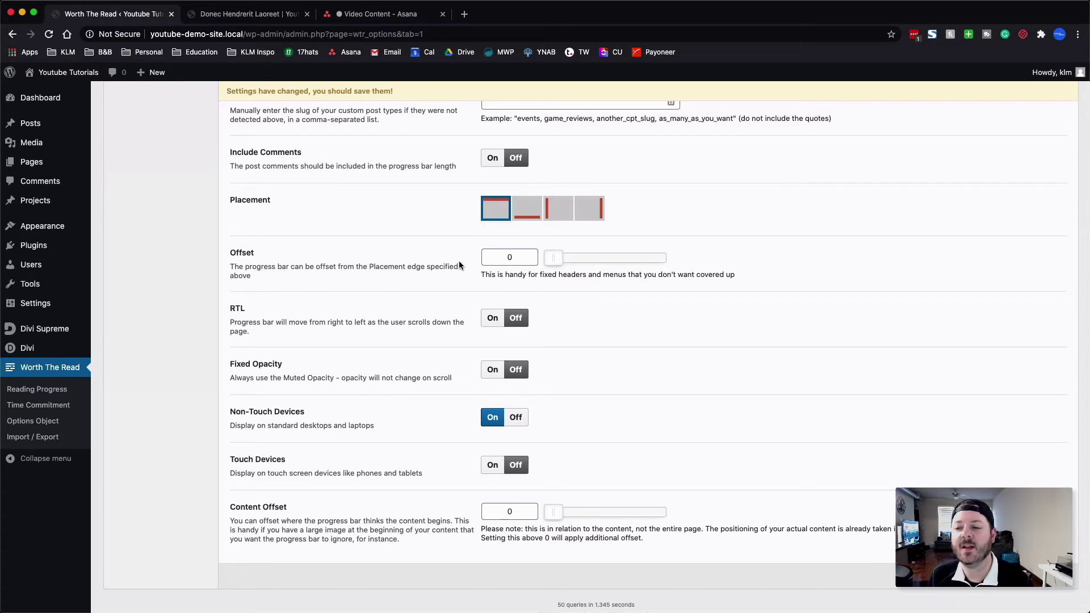
# Compare the Donec Hendrerit Laoreet post with the settings page, ending on the post tab.
pyautogui.click(236, 13)
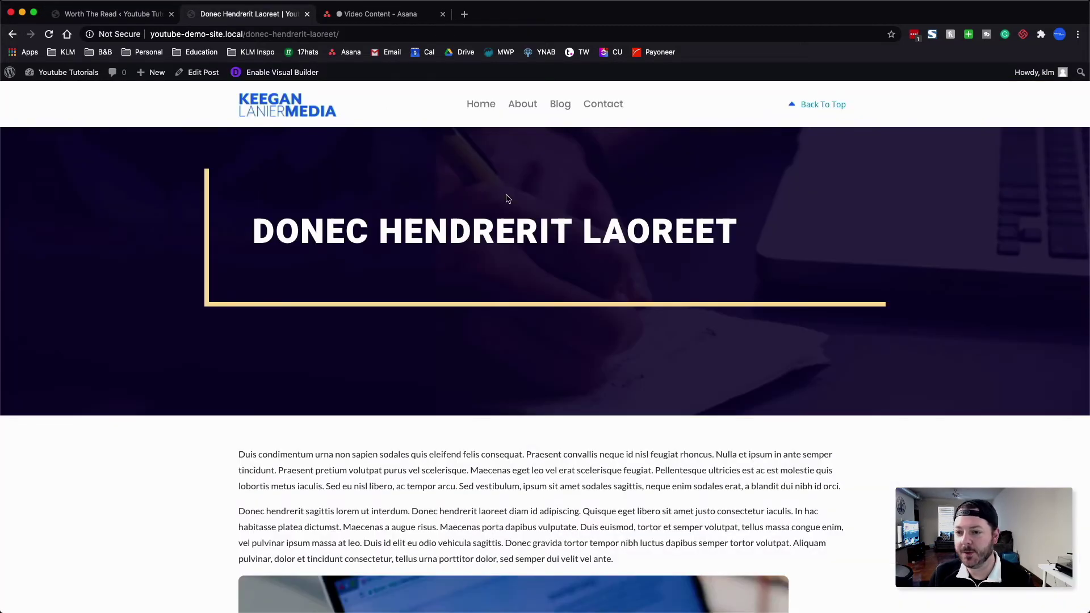
pyautogui.scroll(-7, 506, 193)
pyautogui.scroll(7, 505, 198)
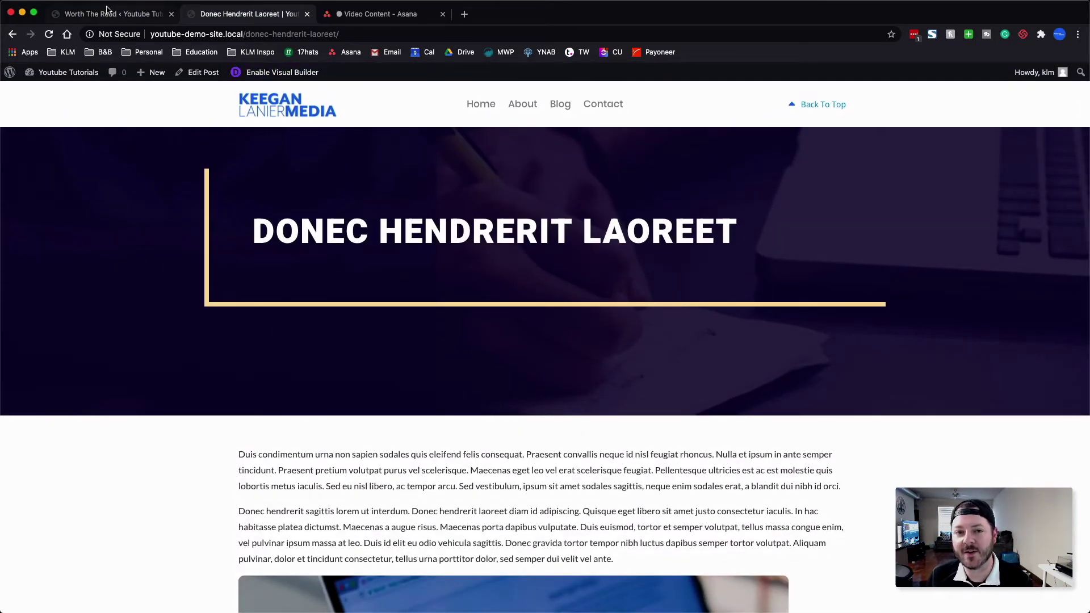
pyautogui.click(114, 12)
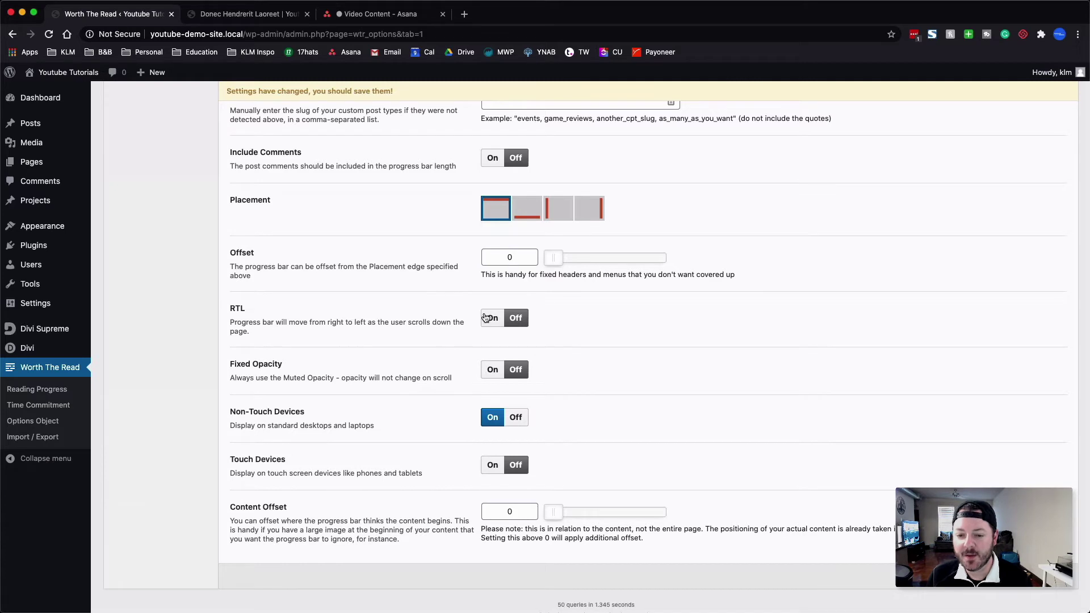
pyautogui.scroll(-2, 433, 329)
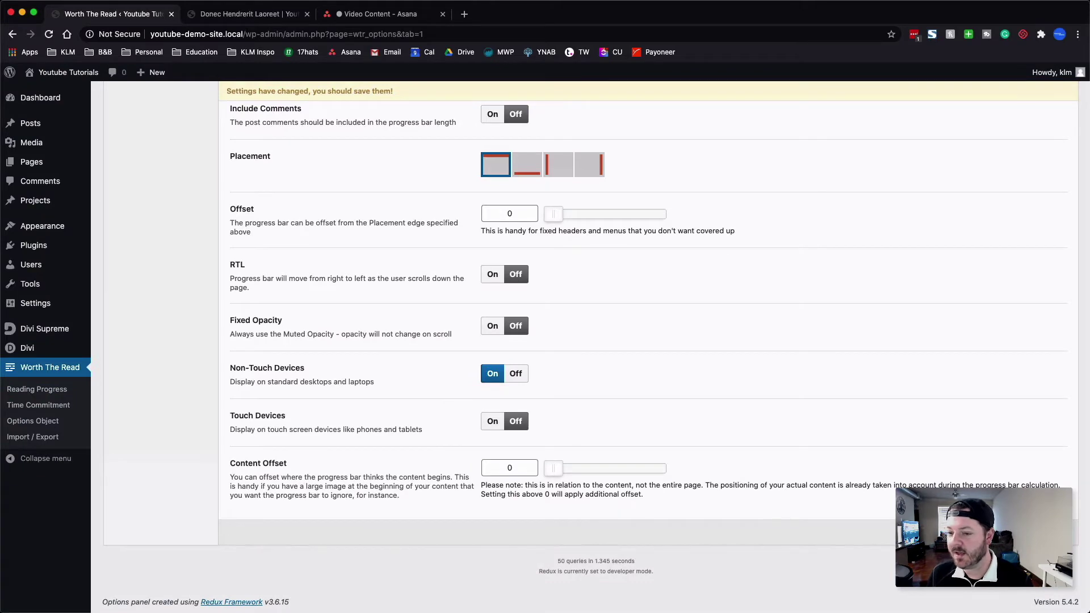
pyautogui.scroll(10, 508, 407)
pyautogui.scroll(-10, 509, 406)
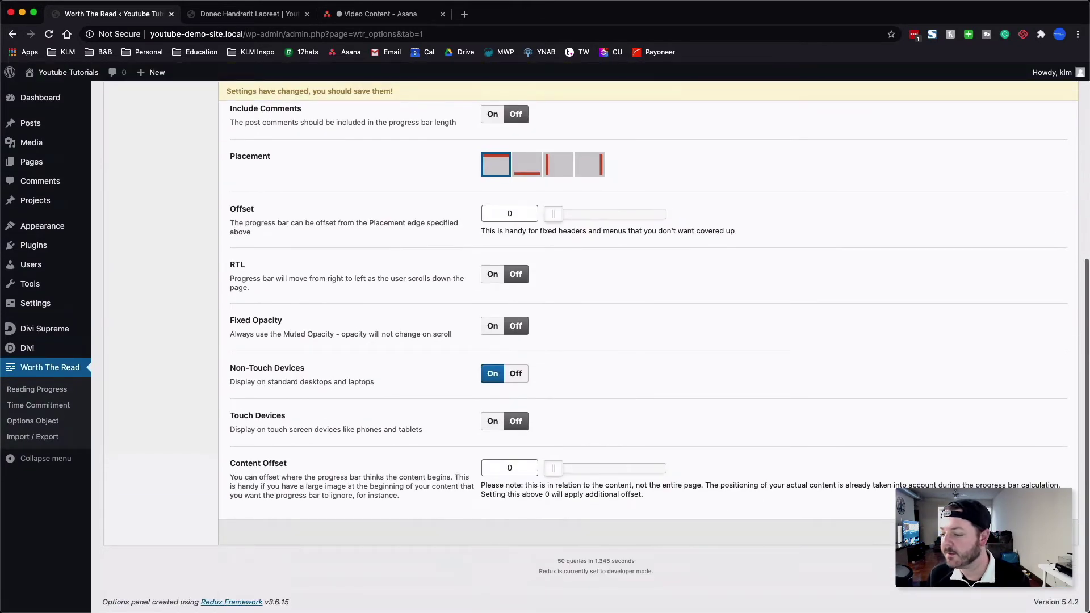
pyautogui.scroll(10, 525, 349)
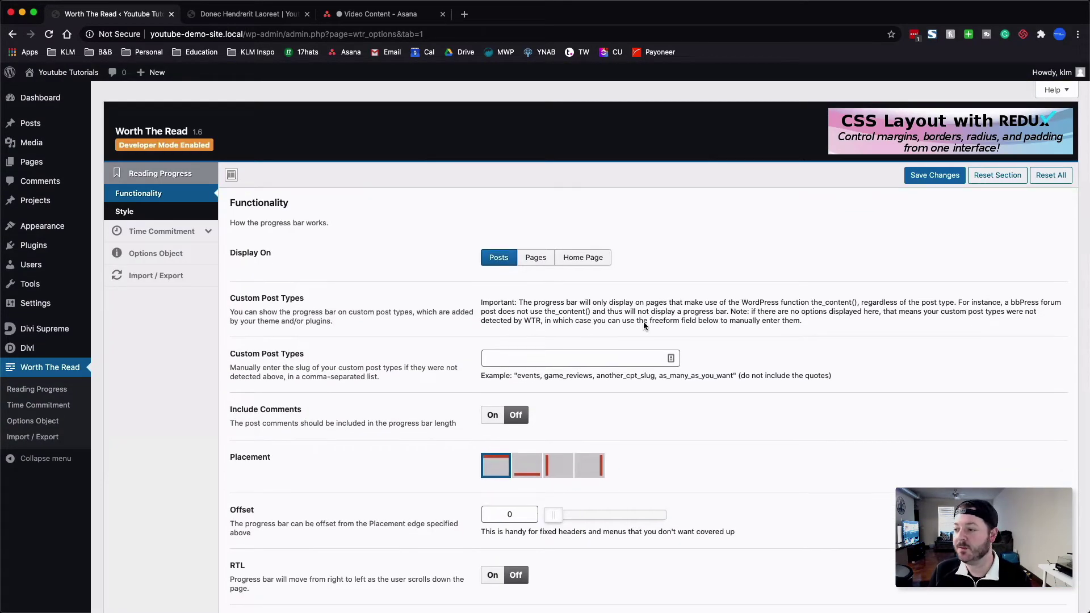
pyautogui.click(246, 16)
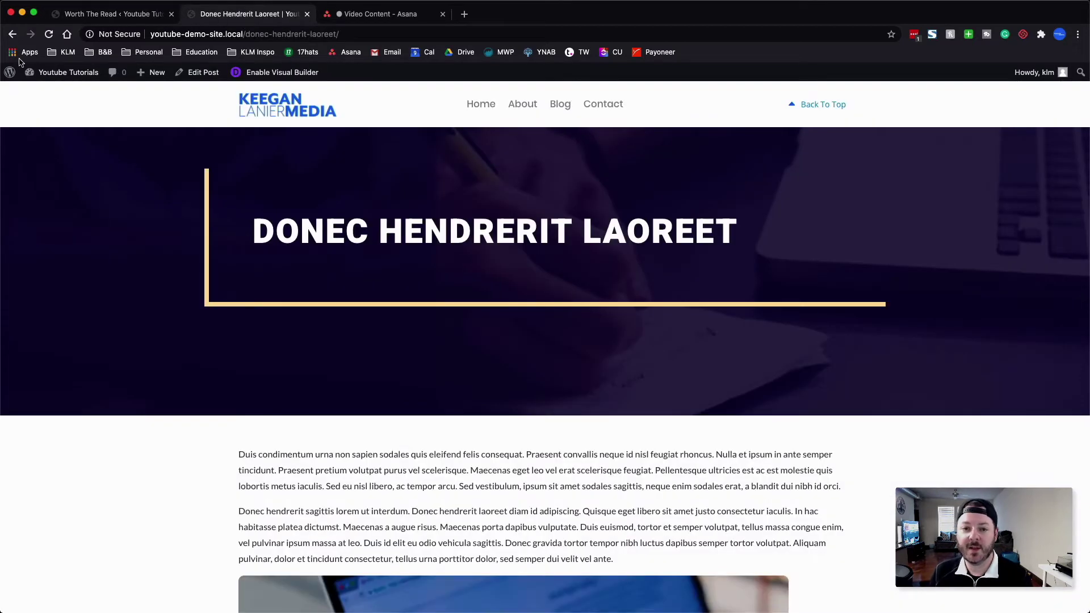
# Reload the post and scroll through it to watch the reading progress bar advance.
pyautogui.click(50, 35)
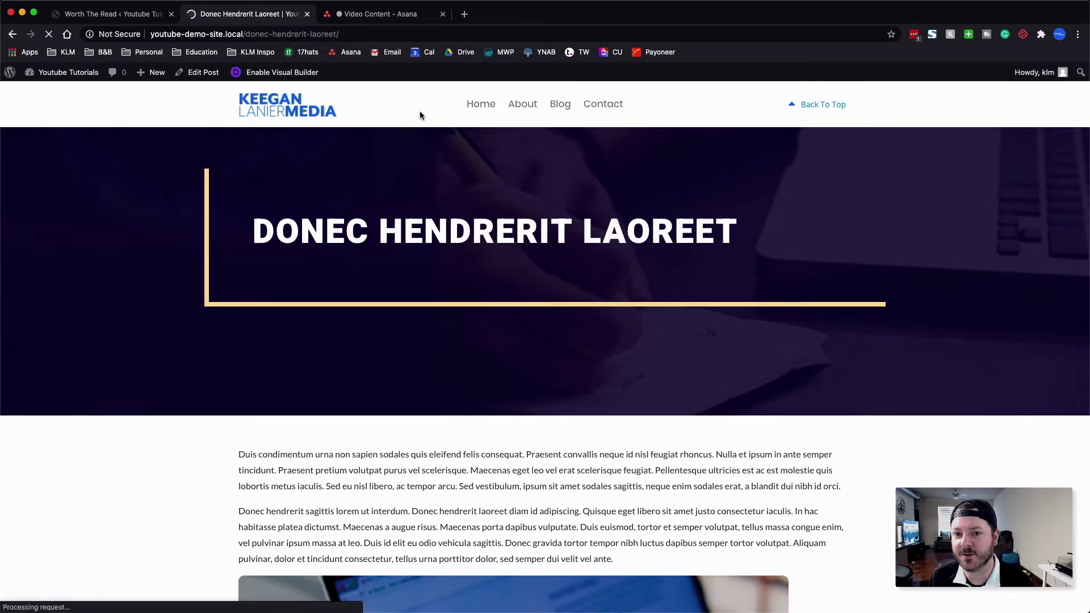
pyautogui.scroll(-5, 479, 223)
pyautogui.scroll(-15, 478, 224)
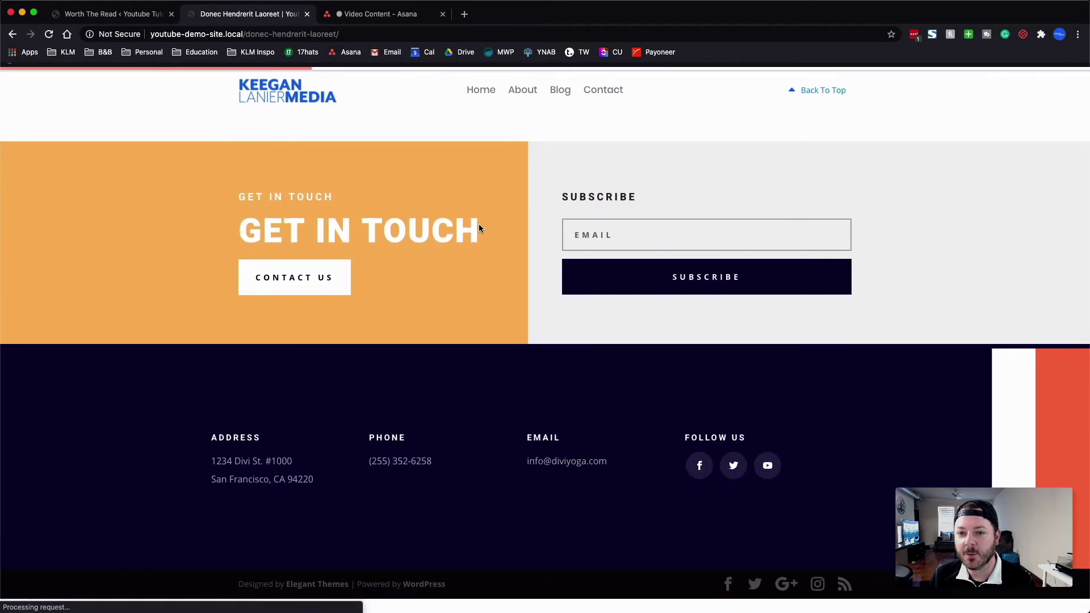
pyautogui.scroll(15, 479, 228)
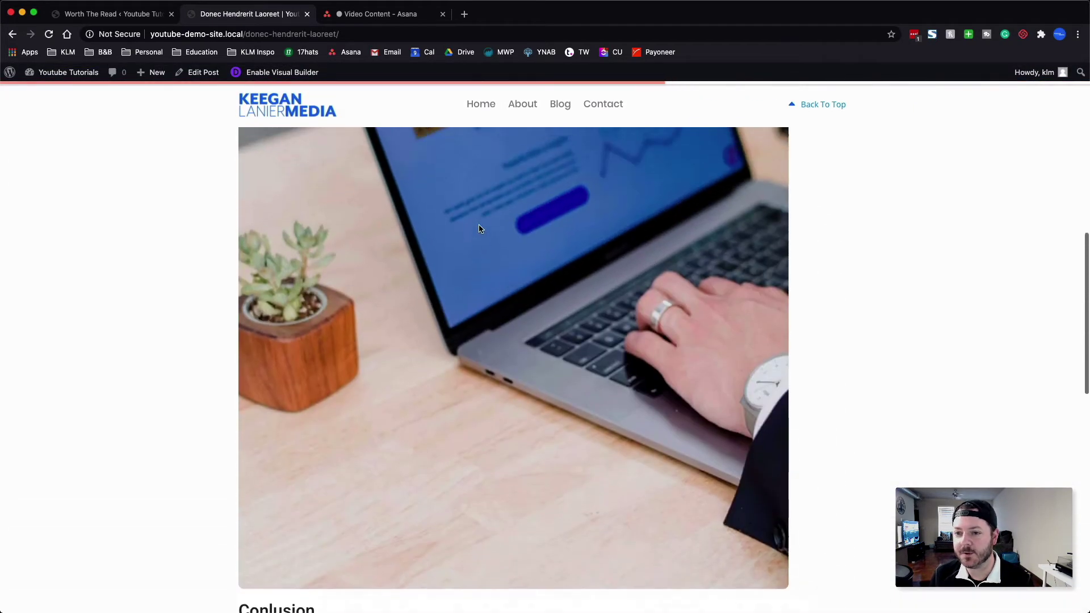
pyautogui.scroll(-10, 478, 228)
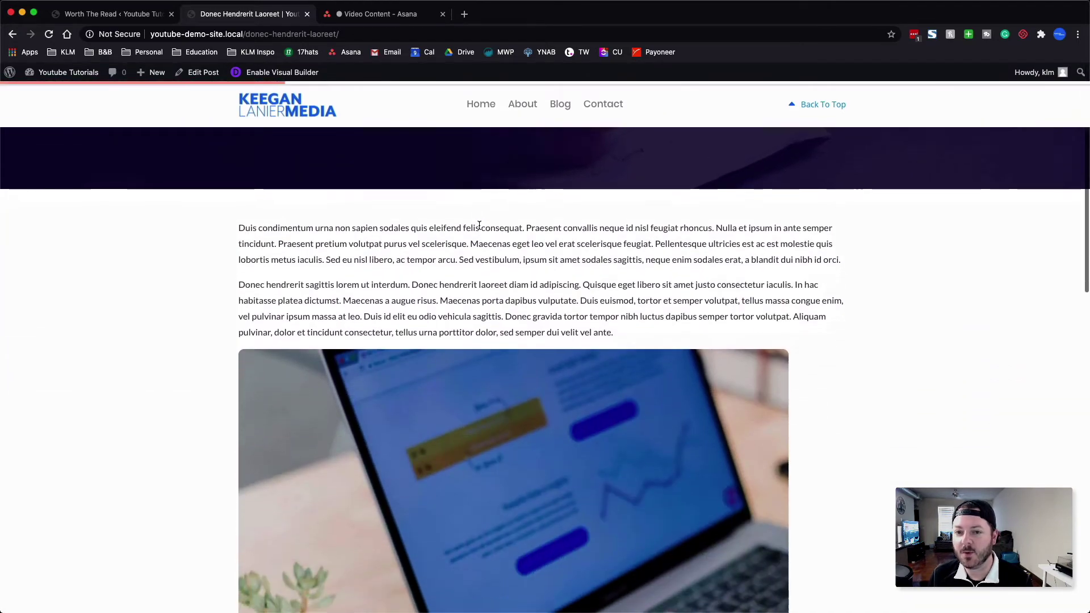
pyautogui.scroll(-8, 478, 228)
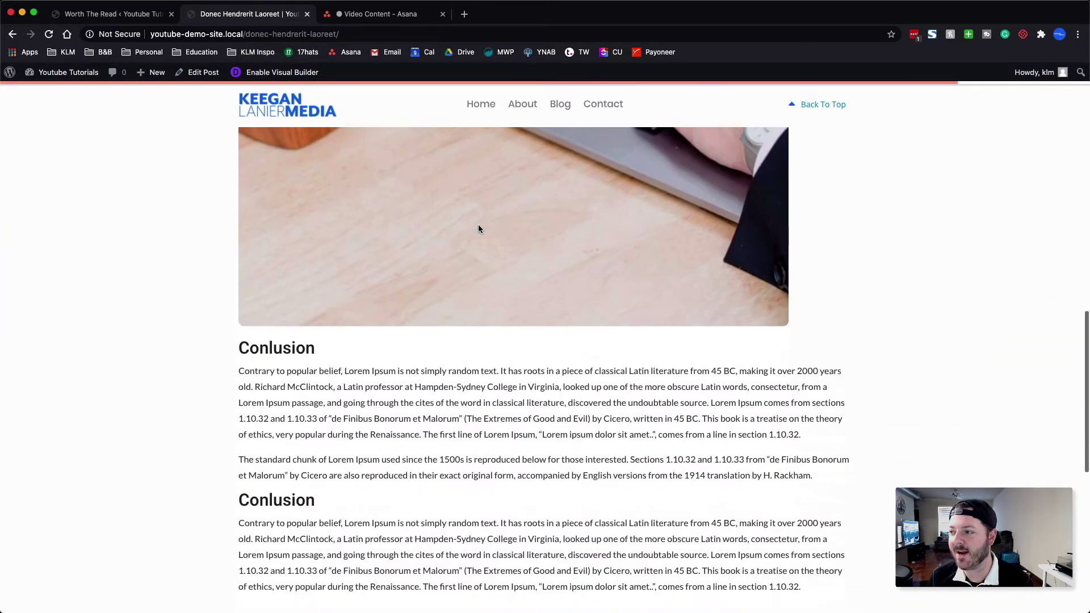
pyautogui.scroll(12, 479, 228)
pyautogui.scroll(8, 479, 229)
pyautogui.scroll(-12, 479, 229)
pyautogui.scroll(12, 478, 228)
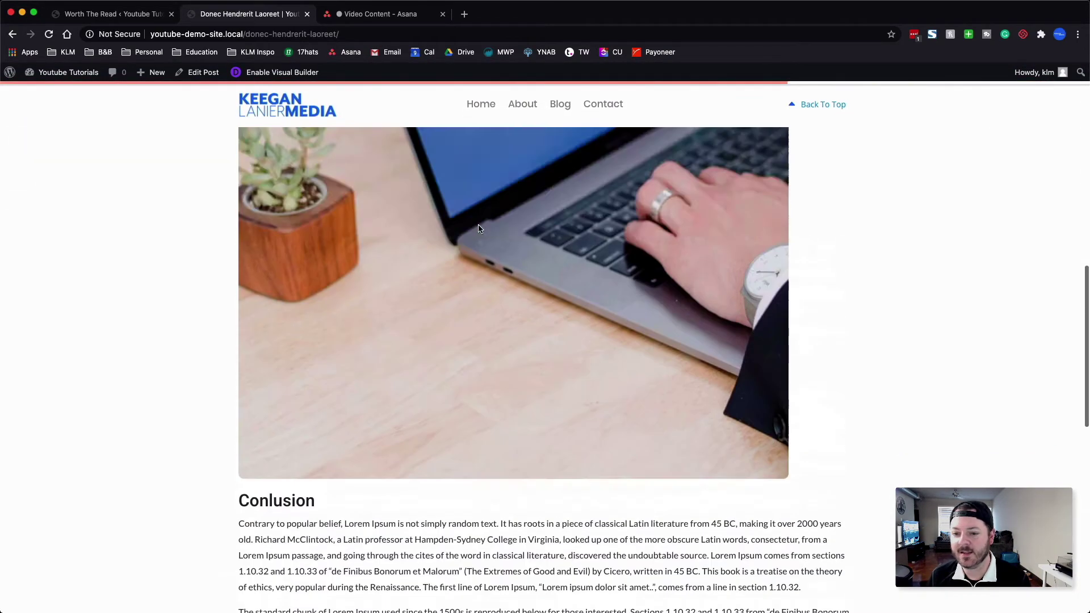
# Navigate to the Reading Progress Style settings in Worth The Read.
pyautogui.click(113, 14)
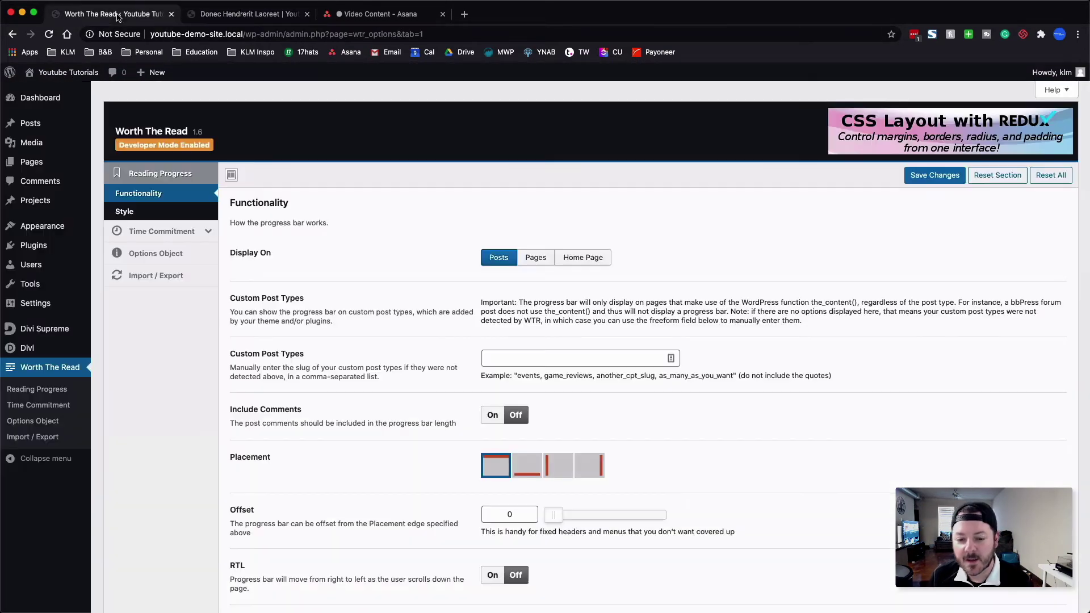
pyautogui.click(142, 253)
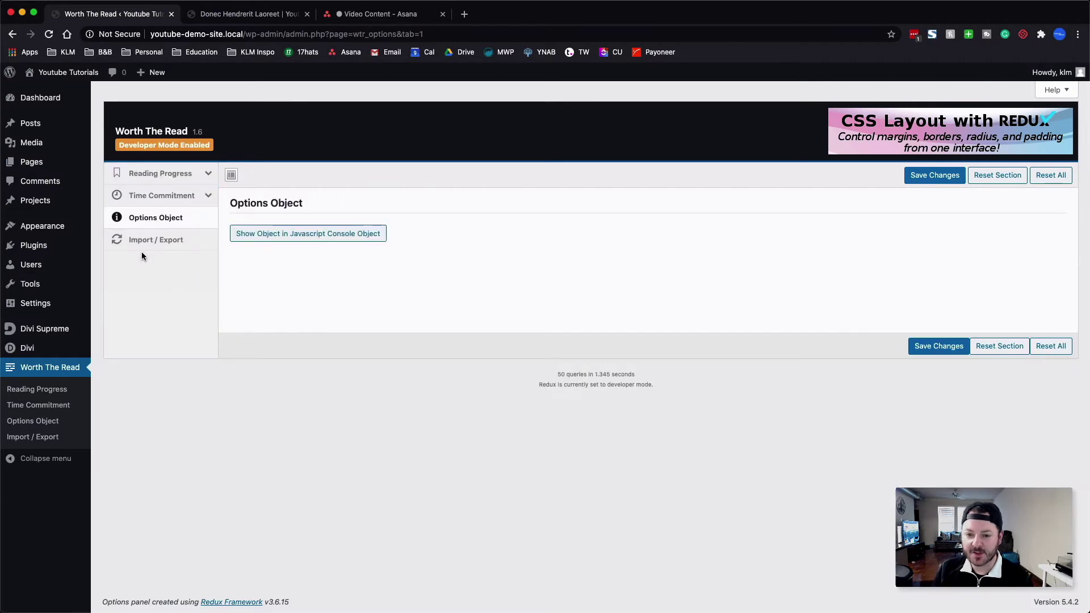
pyautogui.click(153, 173)
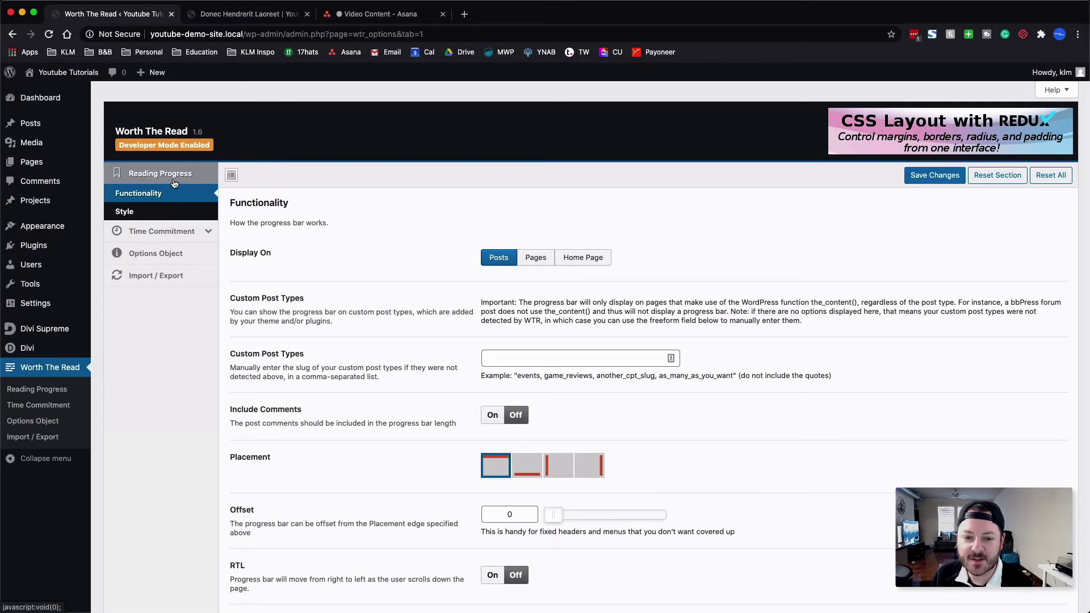
pyautogui.click(127, 215)
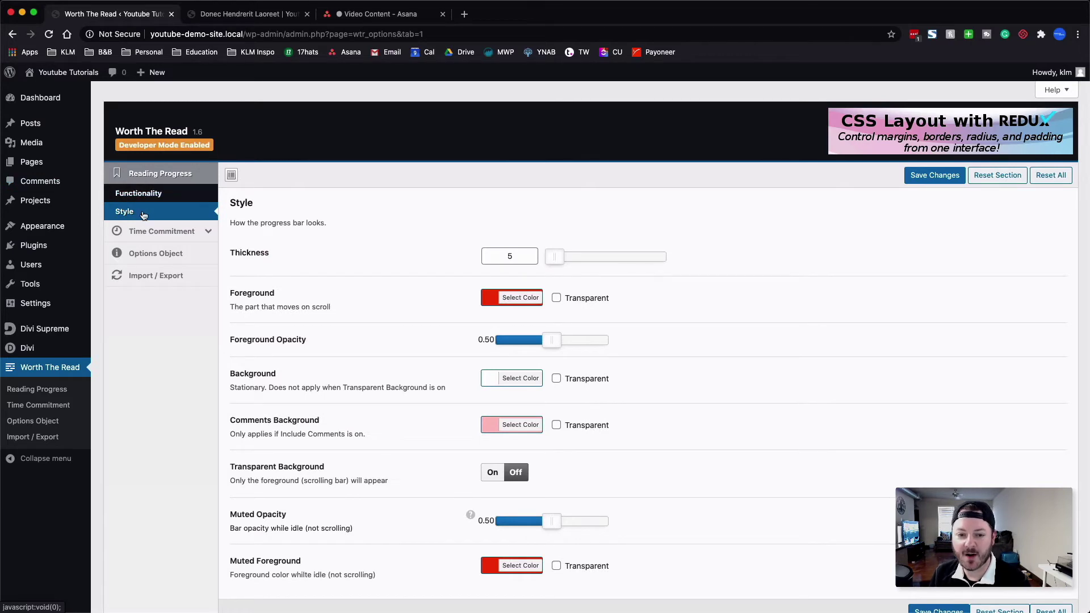
pyautogui.scroll(-1, 400, 234)
# Set the progress bar thickness to 3.
pyautogui.moveTo(551, 245); pyautogui.dragTo(546, 245)
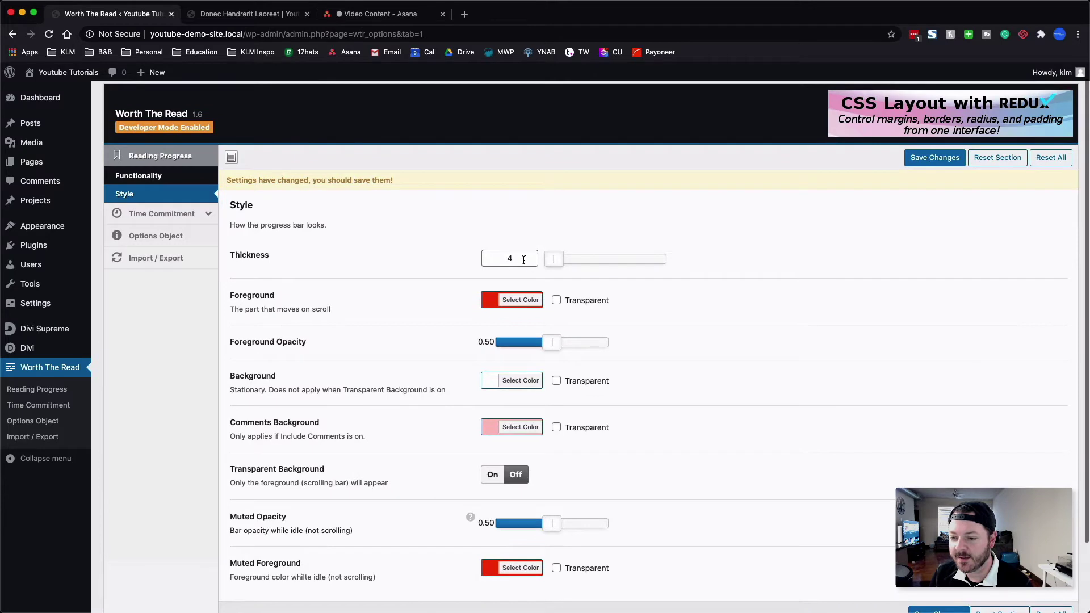
pyautogui.doubleClick(521, 258)
pyautogui.write('3')
pyautogui.click(445, 277)
# Enter a blue hex value for the progress bar's foreground colour.
pyautogui.scroll(-3, 446, 281)
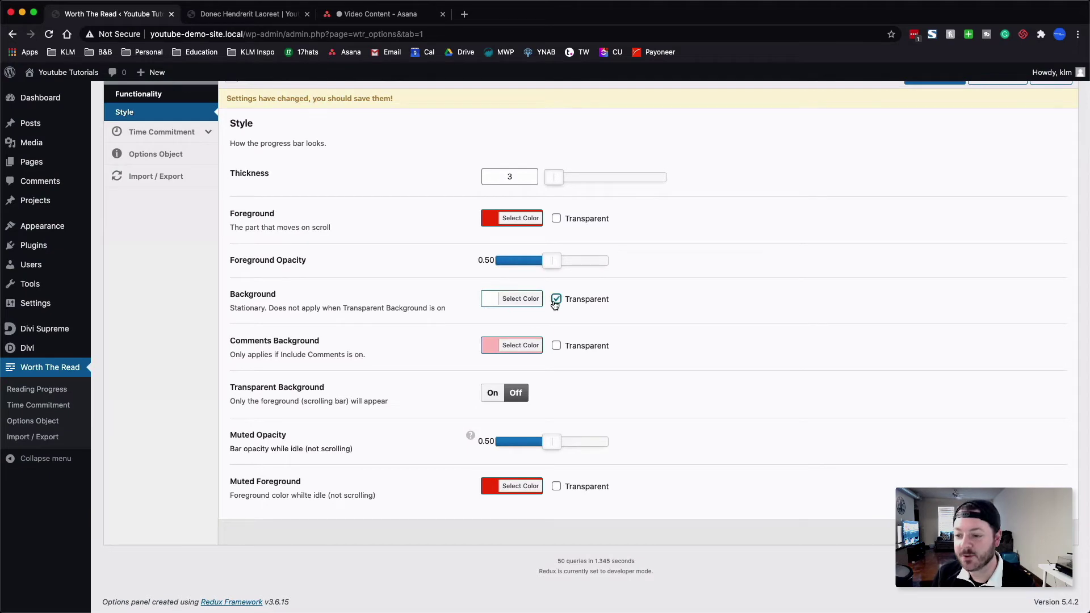
pyautogui.click(499, 219)
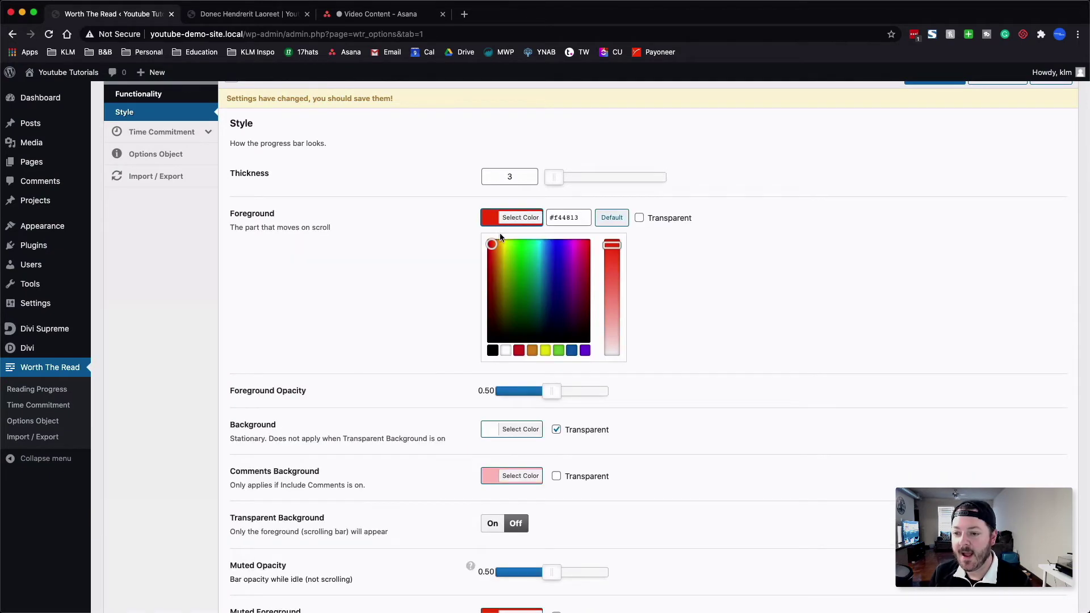
pyautogui.doubleClick(568, 219)
pyautogui.write('1877f2')
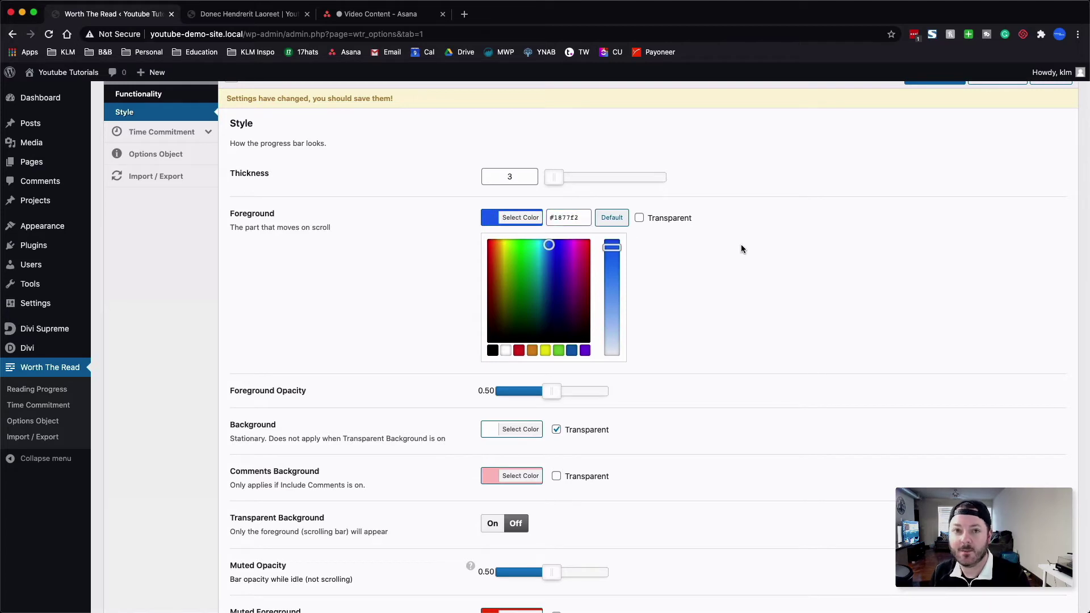
pyautogui.click(740, 249)
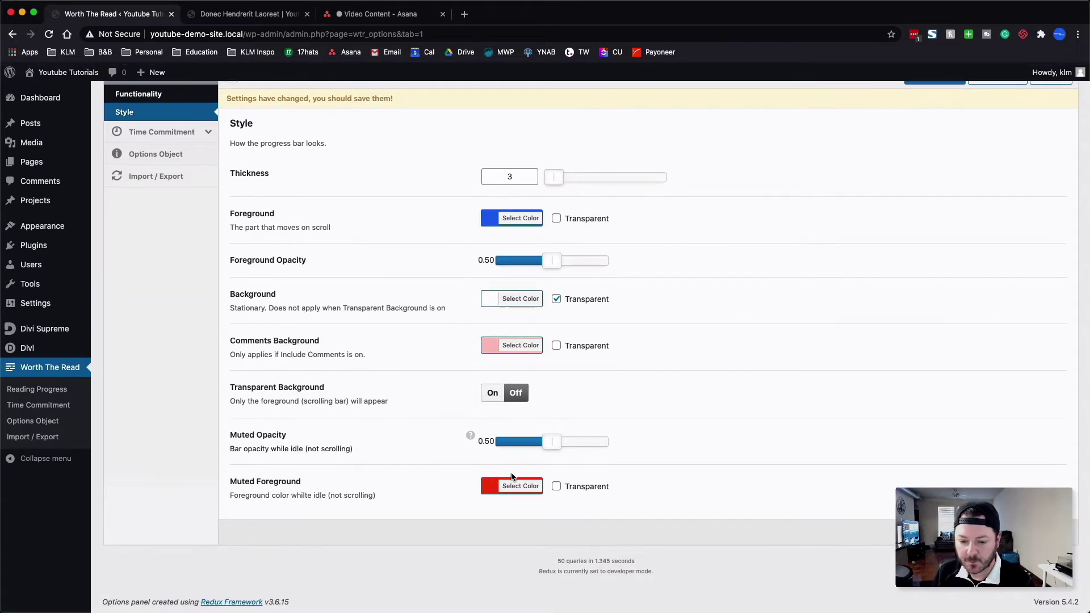
# Save the style settings and reload the blog post to preview them.
pyautogui.press('super+s')
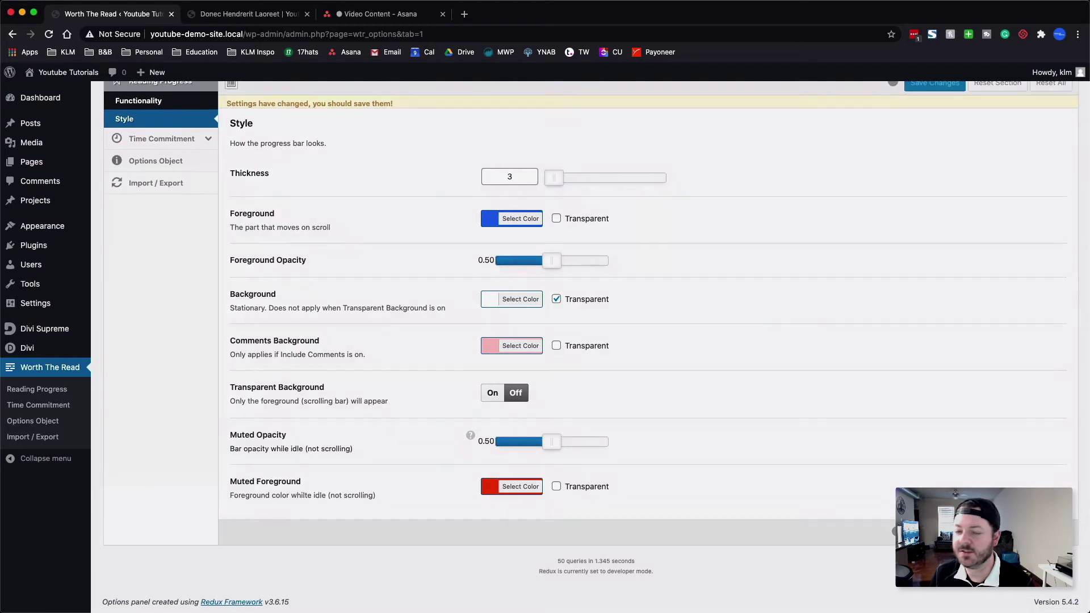
pyautogui.click(242, 14)
pyautogui.press('super+r')
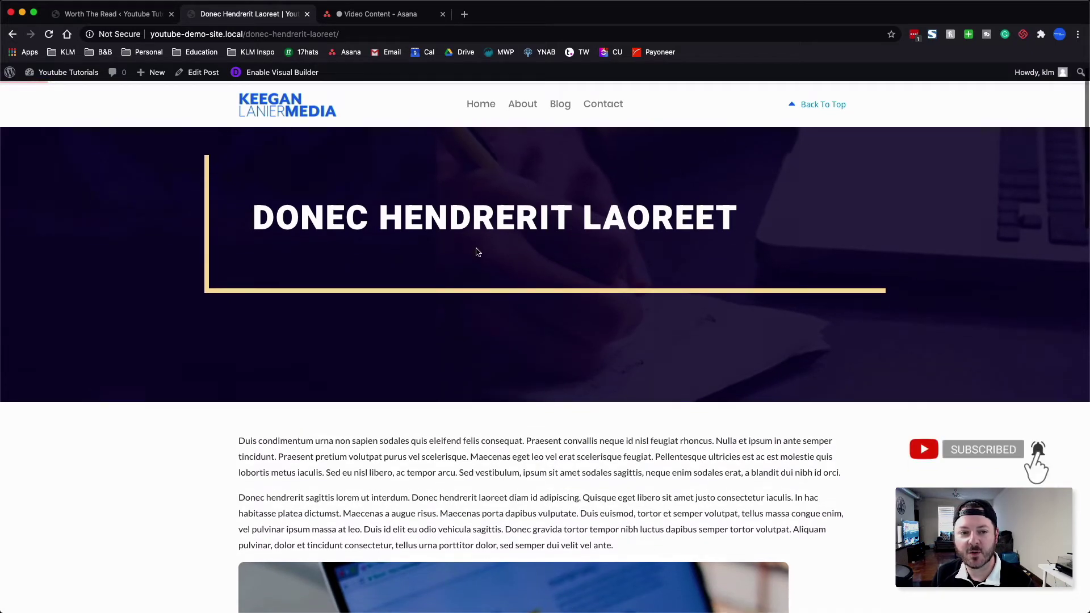
pyautogui.scroll(-5, 477, 249)
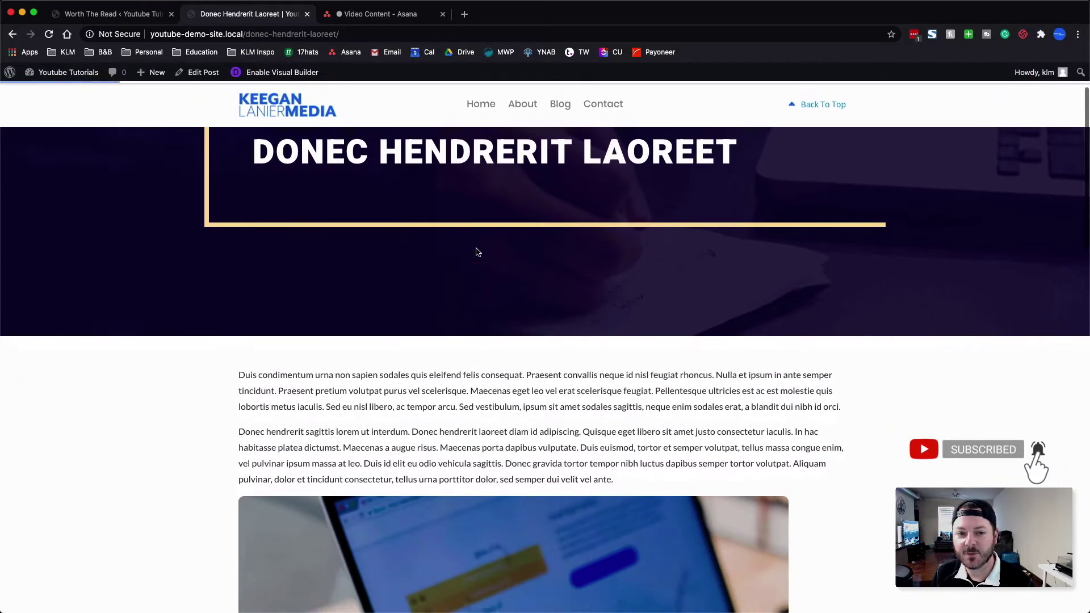
pyautogui.scroll(-5, 477, 252)
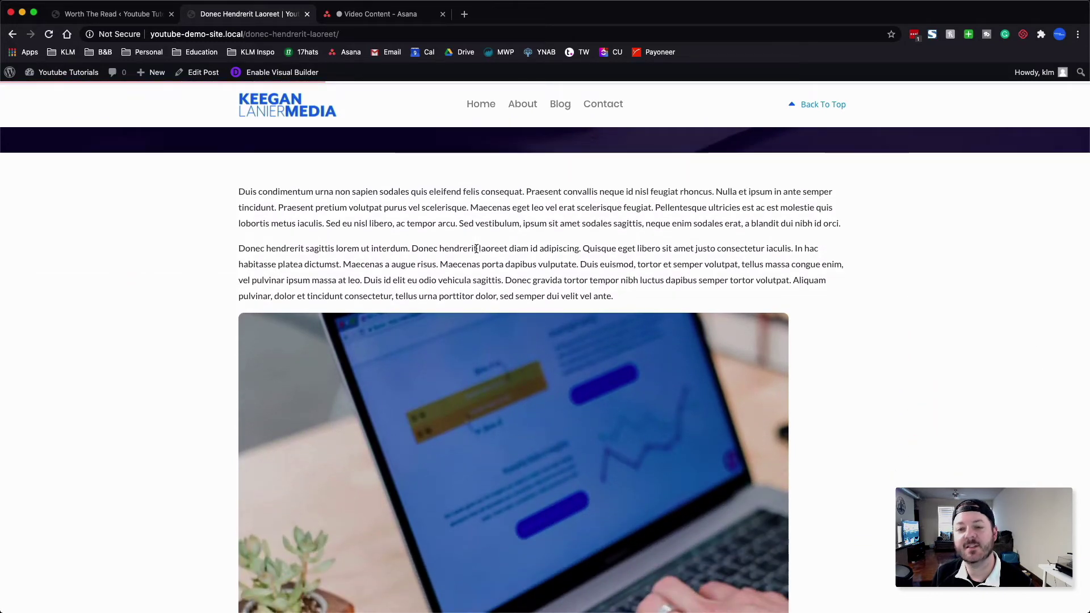
pyautogui.scroll(-15, 475, 248)
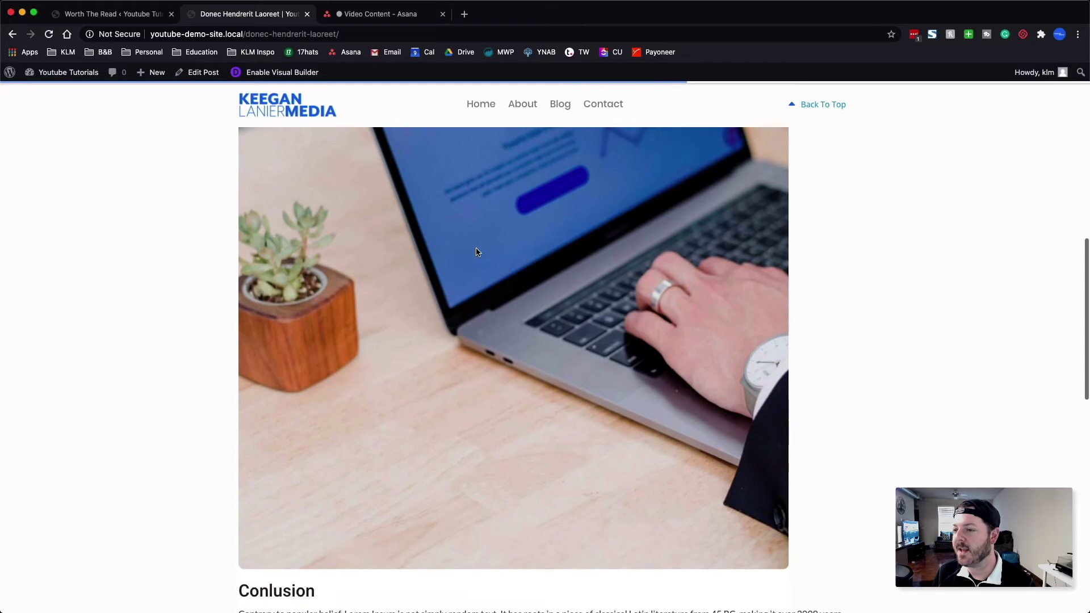
pyautogui.scroll(-2, 476, 252)
pyautogui.hotkey('ctrl', 'shift', 'Tab')
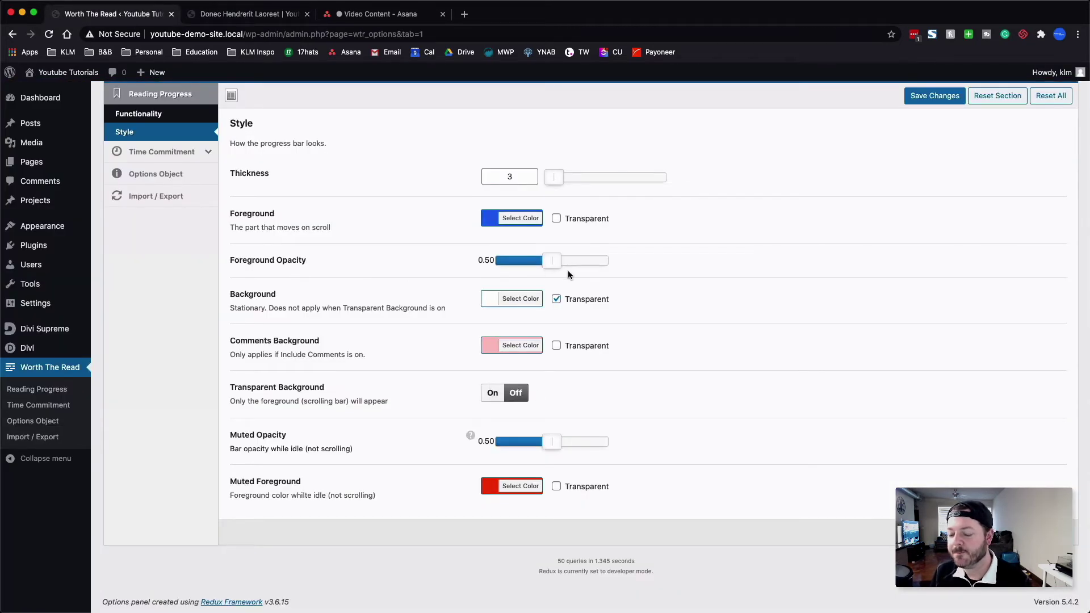
# Raise foreground opacity to 1.00, set Muted Foreground to #1e73be, and save.
pyautogui.moveTo(553, 262); pyautogui.dragTo(616, 262)
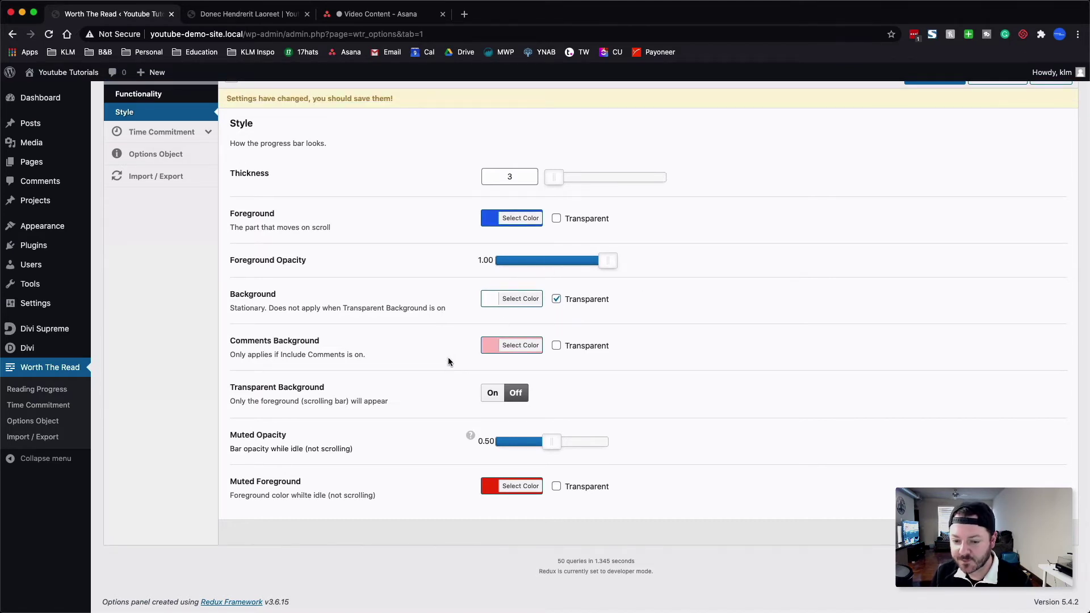
pyautogui.click(493, 488)
pyautogui.tripleClick(568, 485)
pyautogui.write('#1e73be')
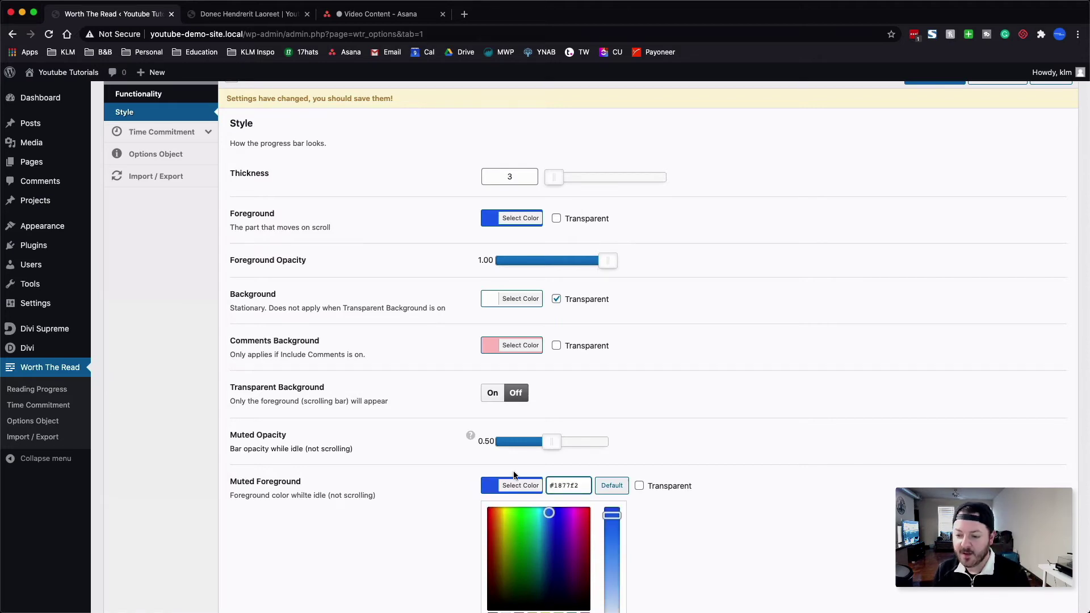
pyautogui.click(398, 498)
pyautogui.scroll(1, 435, 394)
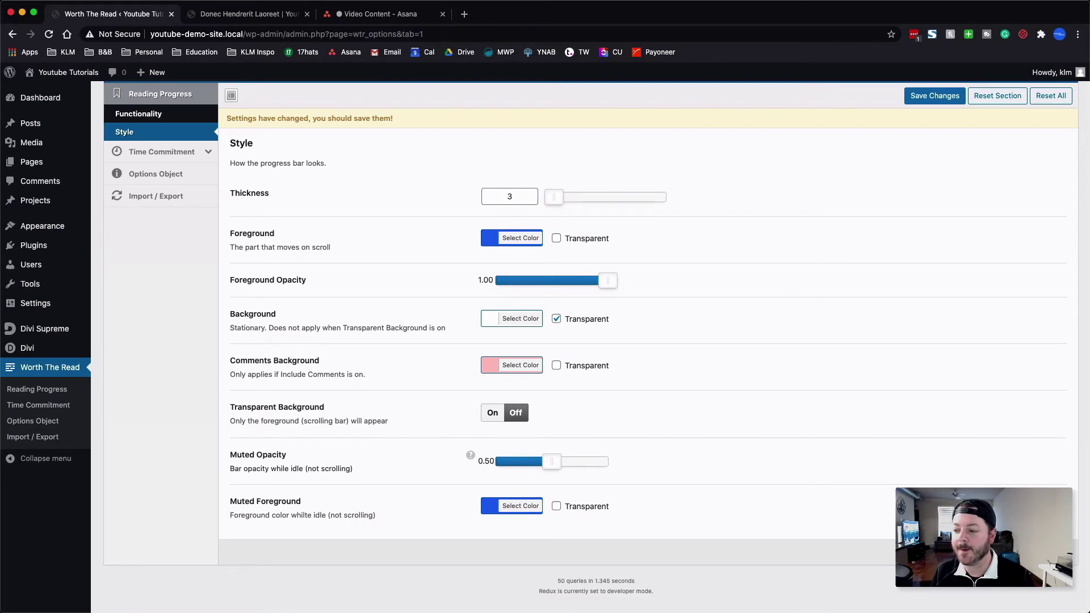
pyautogui.press('super+s')
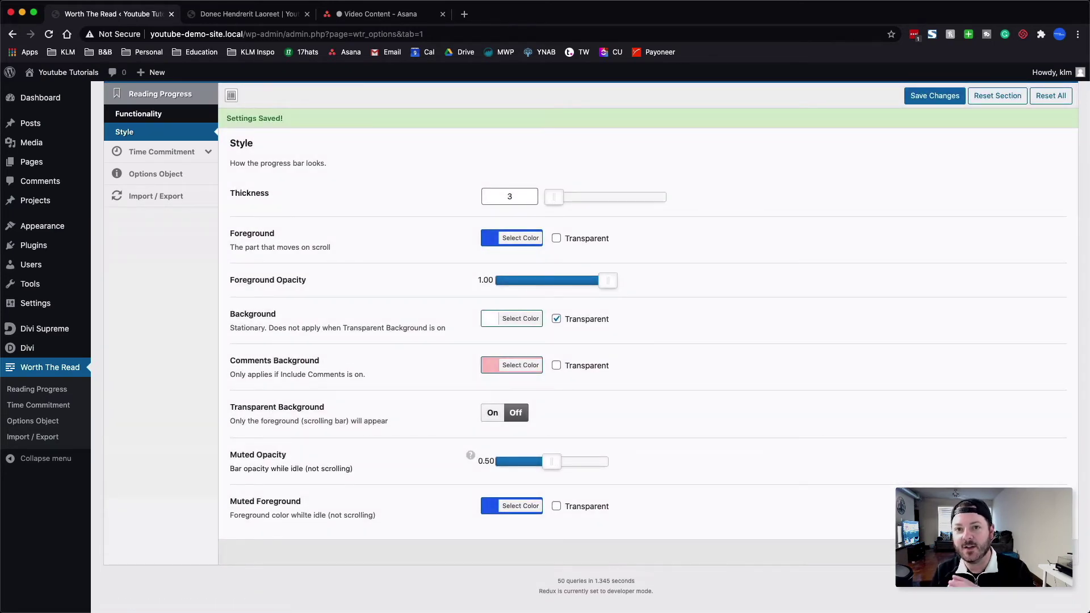
# Scroll down the reloaded post to watch the thin blue bar fill, then return to settings.
pyautogui.click(245, 14)
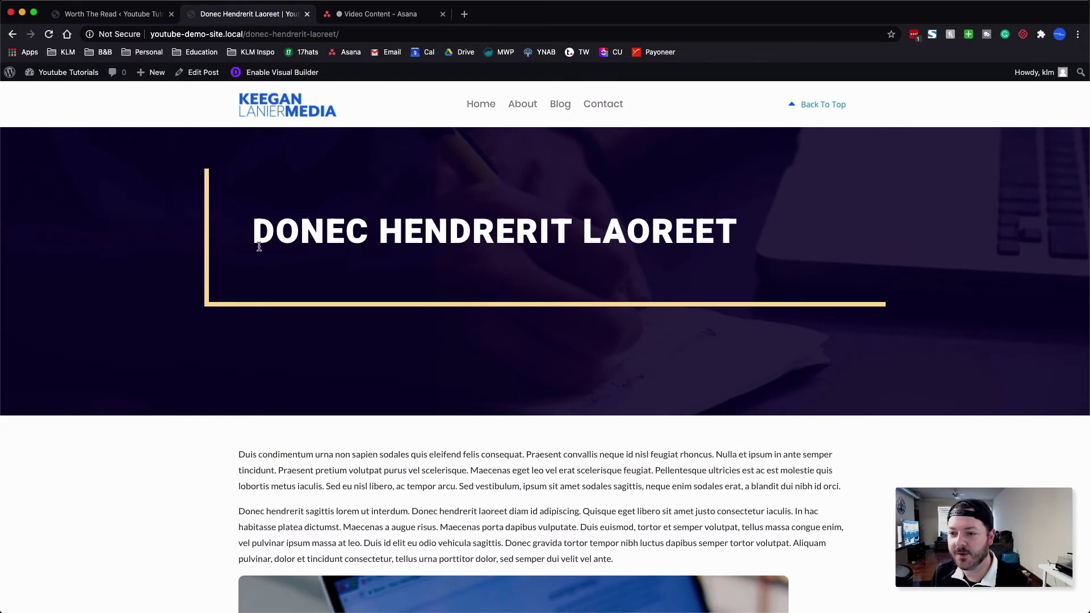
pyautogui.scroll(-3, 355, 292)
pyautogui.scroll(-3, 354, 291)
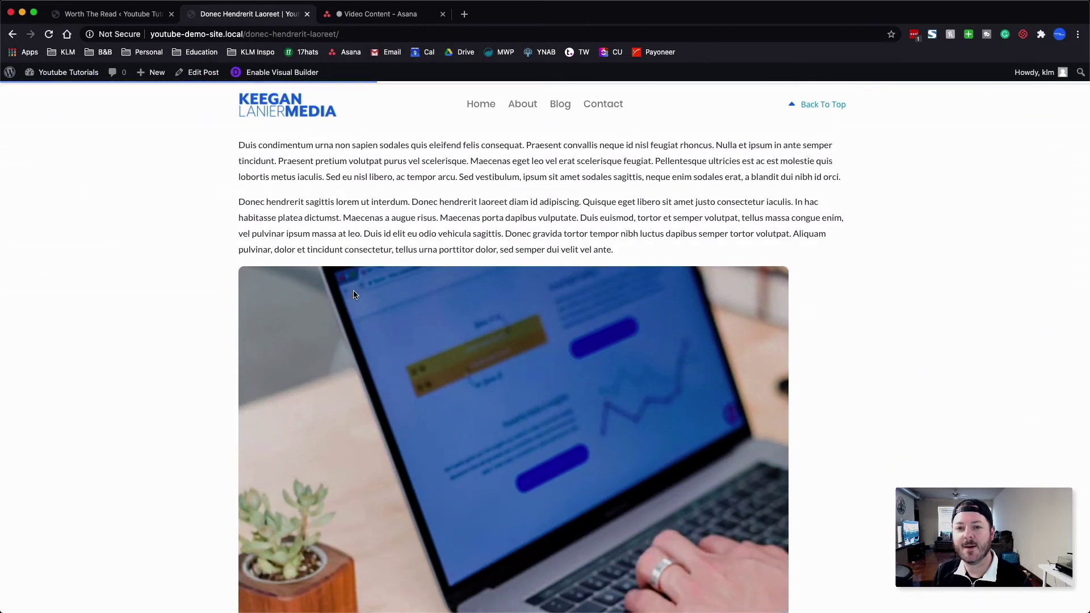
pyautogui.scroll(-5, 354, 292)
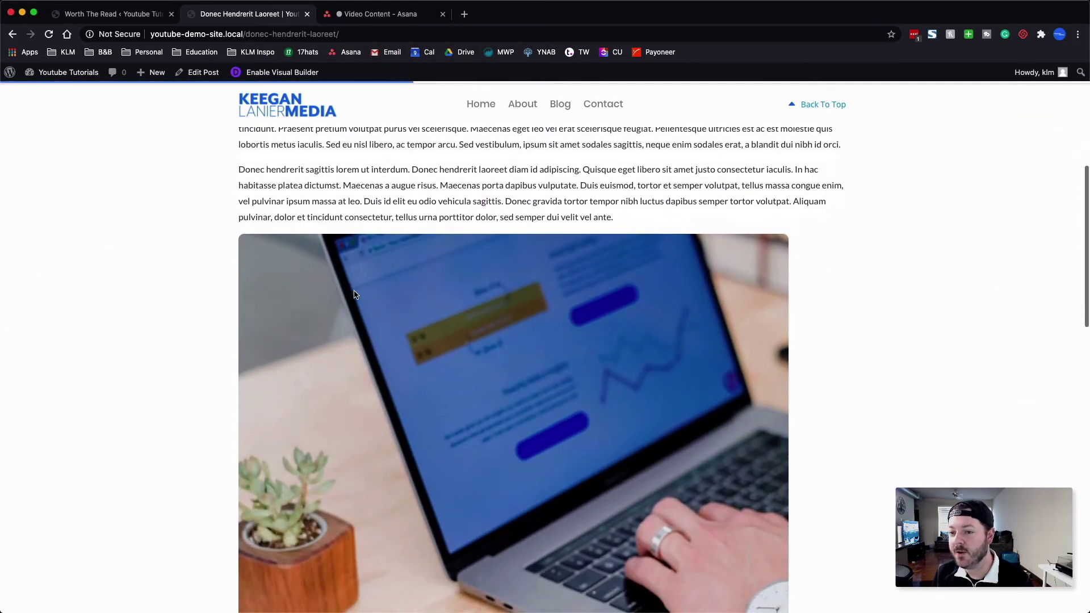
pyautogui.scroll(-7, 354, 293)
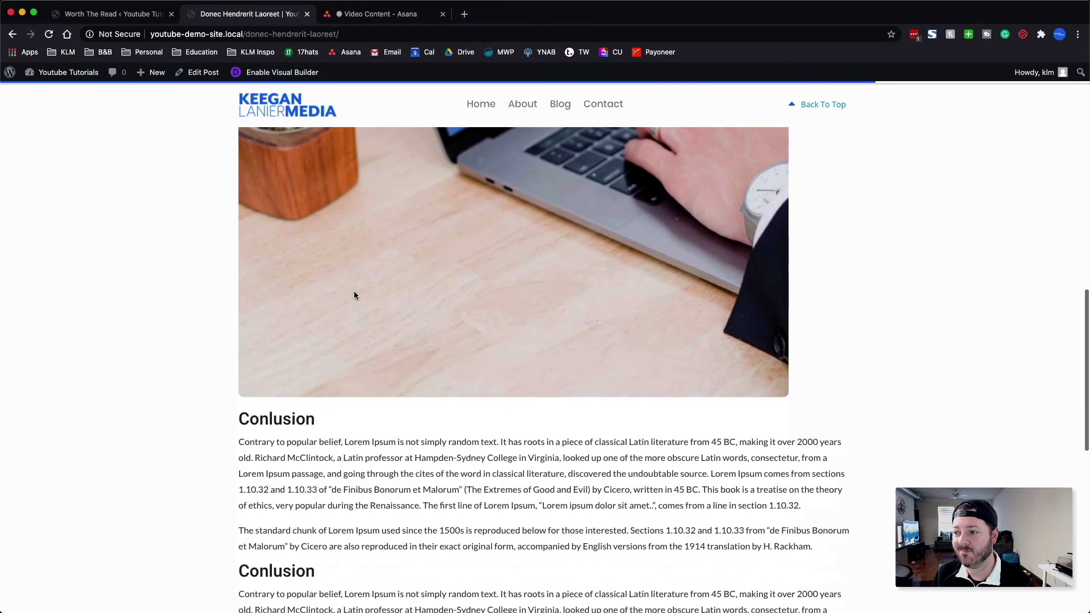
pyautogui.scroll(-1, 355, 291)
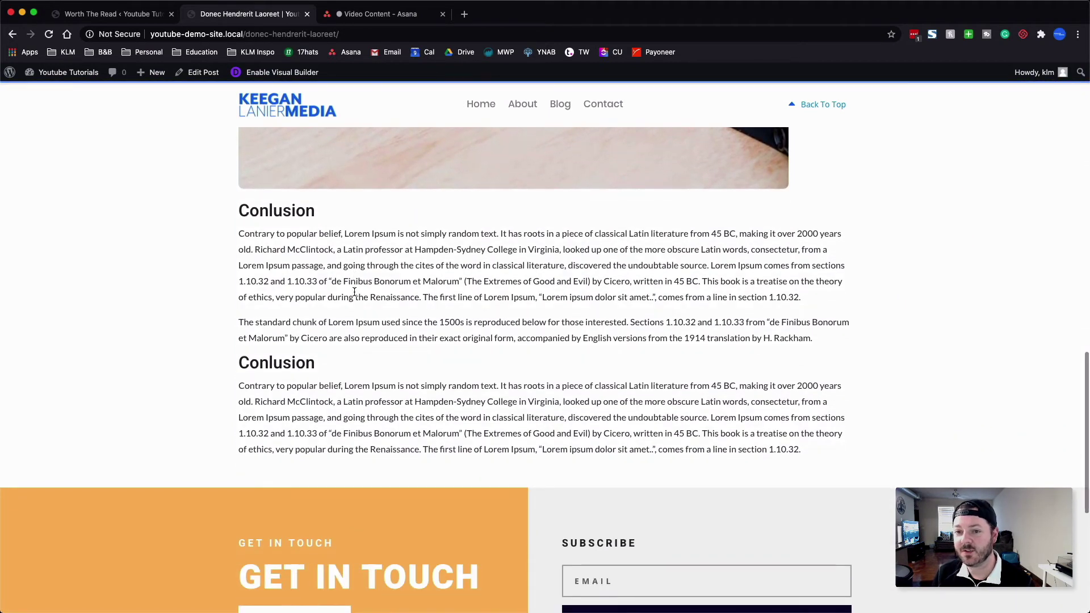
pyautogui.click(113, 16)
# Set Worth The Read's Muted Opacity to 0.25, save it, and reload the blog post.
pyautogui.moveTo(547, 441); pyautogui.dragTo(523, 441)
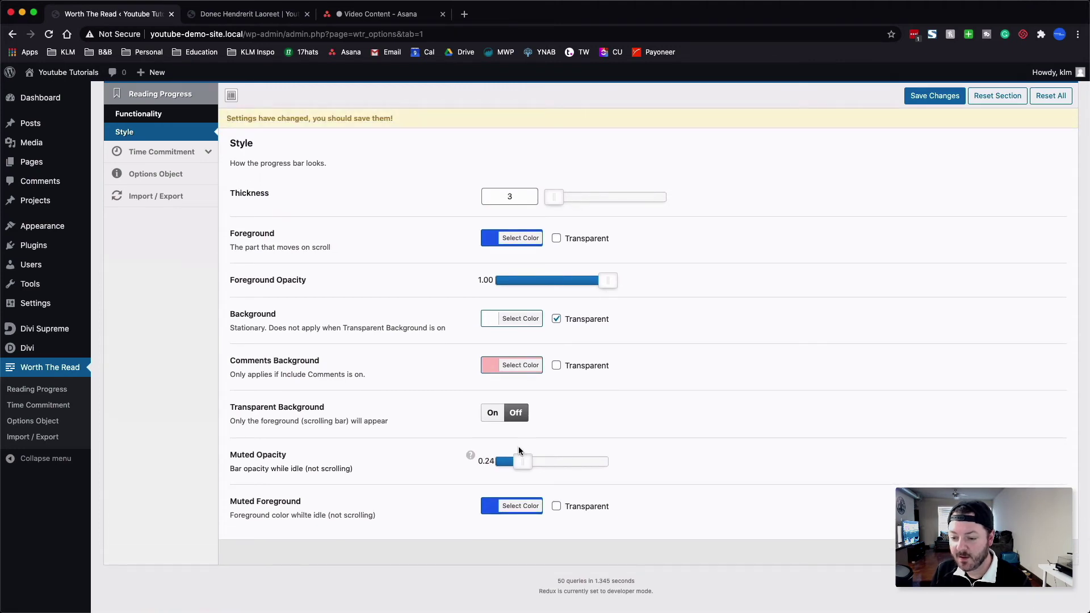
pyautogui.click(924, 101)
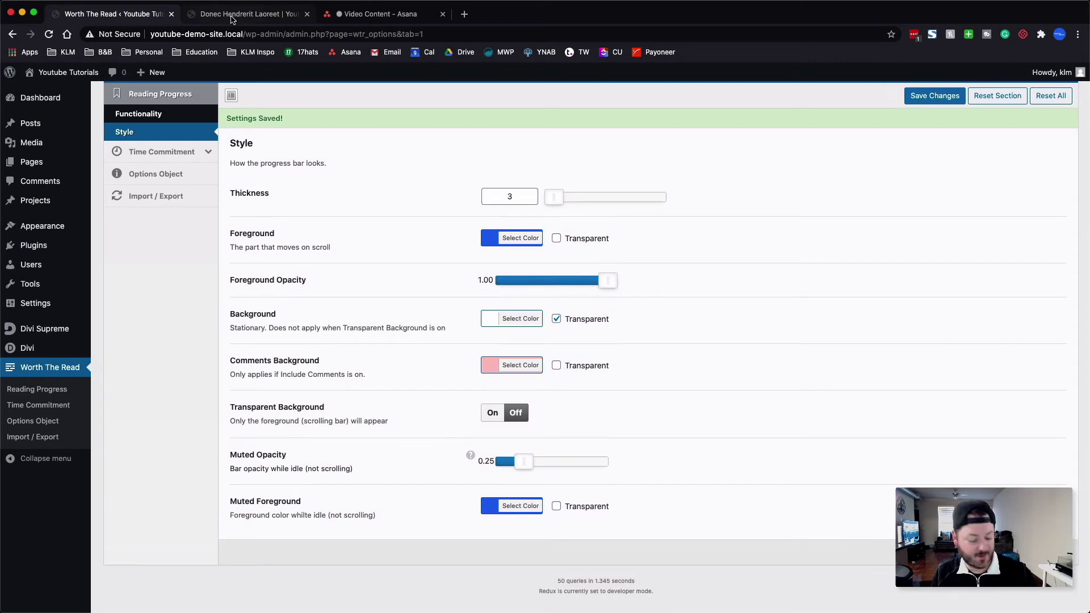
pyautogui.click(239, 14)
pyautogui.press('super+r')
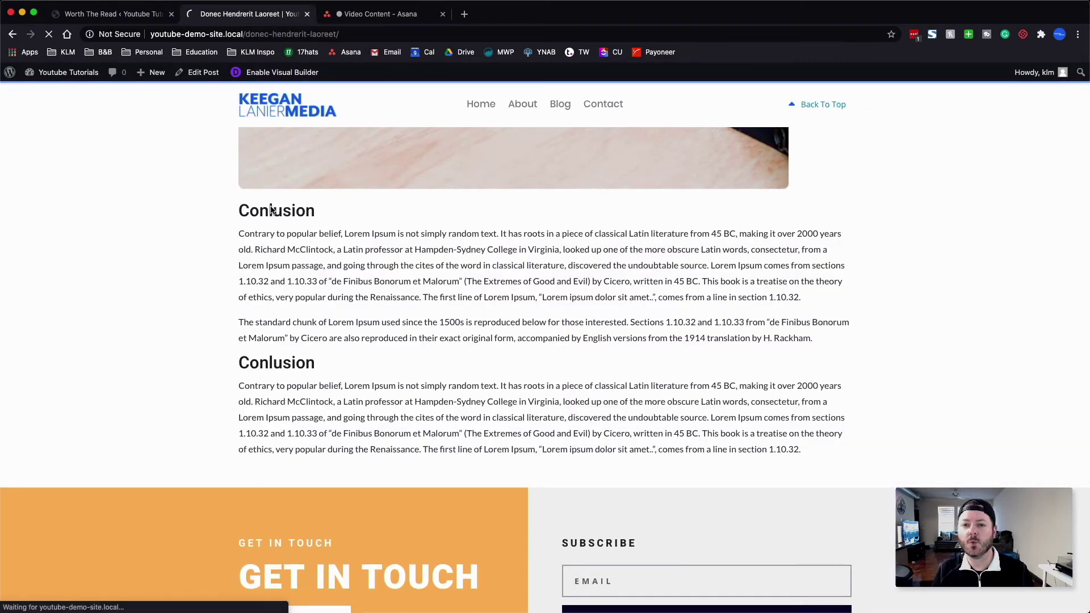
# Scroll the Donec Hendrerit Laoreet post to the footer and back, watching the thin blue bar.
pyautogui.scroll(-1, 302, 255)
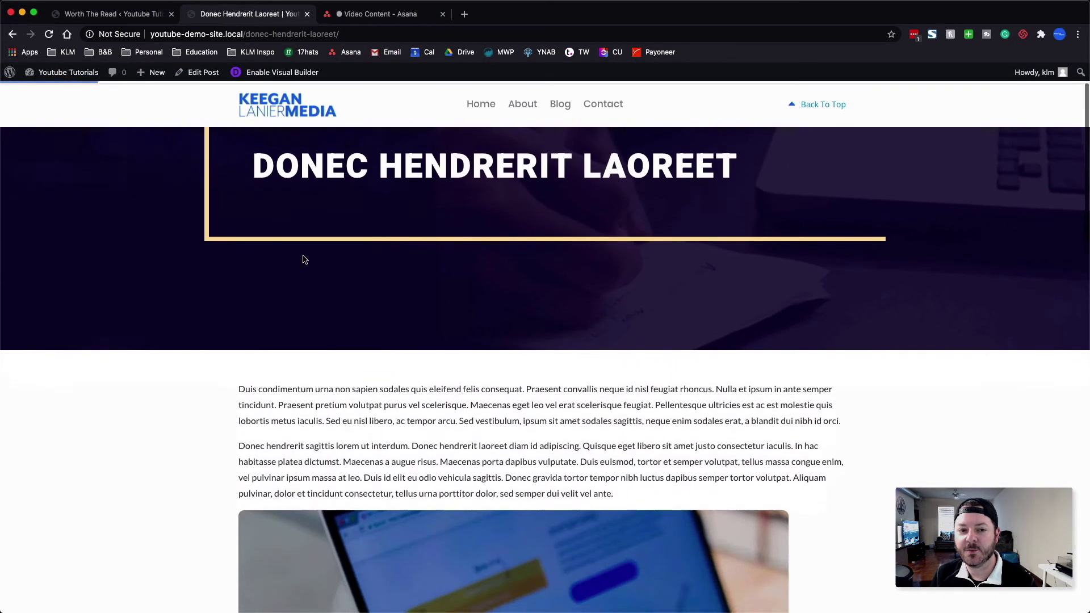
pyautogui.scroll(-6, 305, 259)
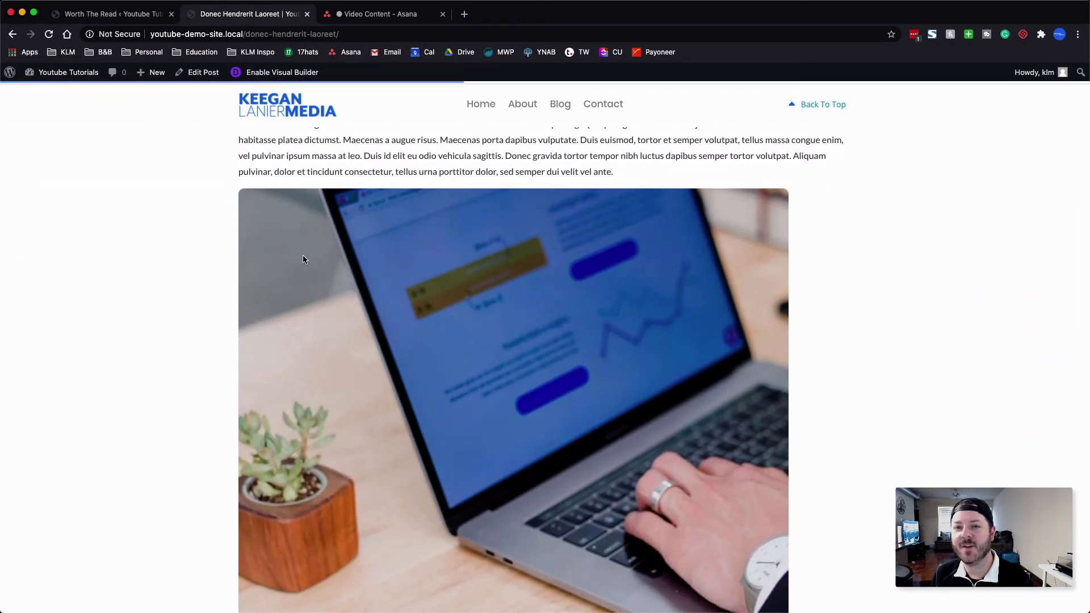
pyautogui.scroll(4, 162, 131)
pyautogui.scroll(-3, 162, 131)
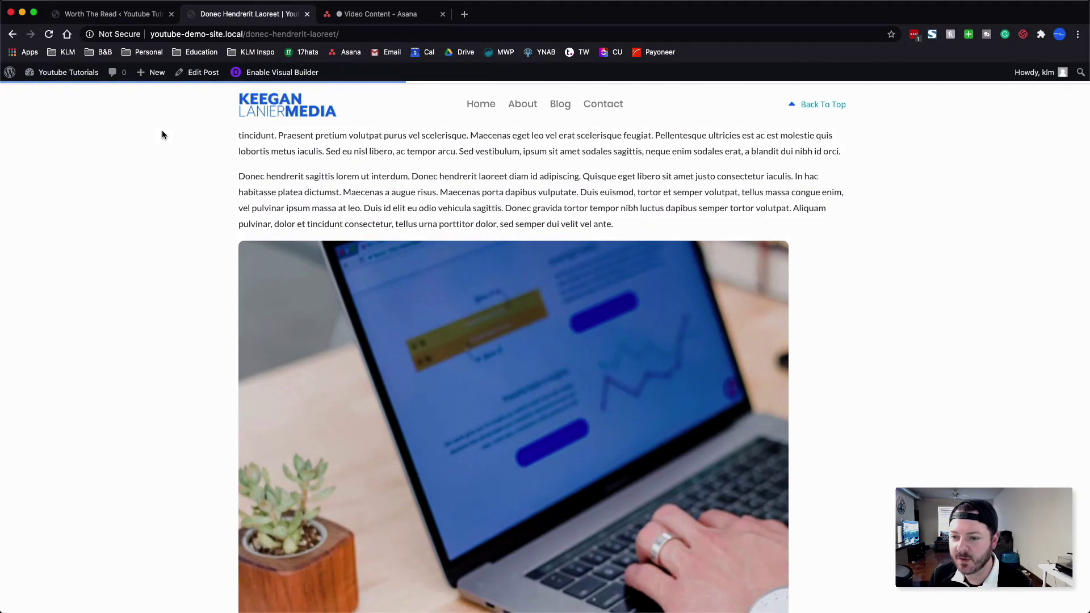
pyautogui.scroll(-15, 162, 134)
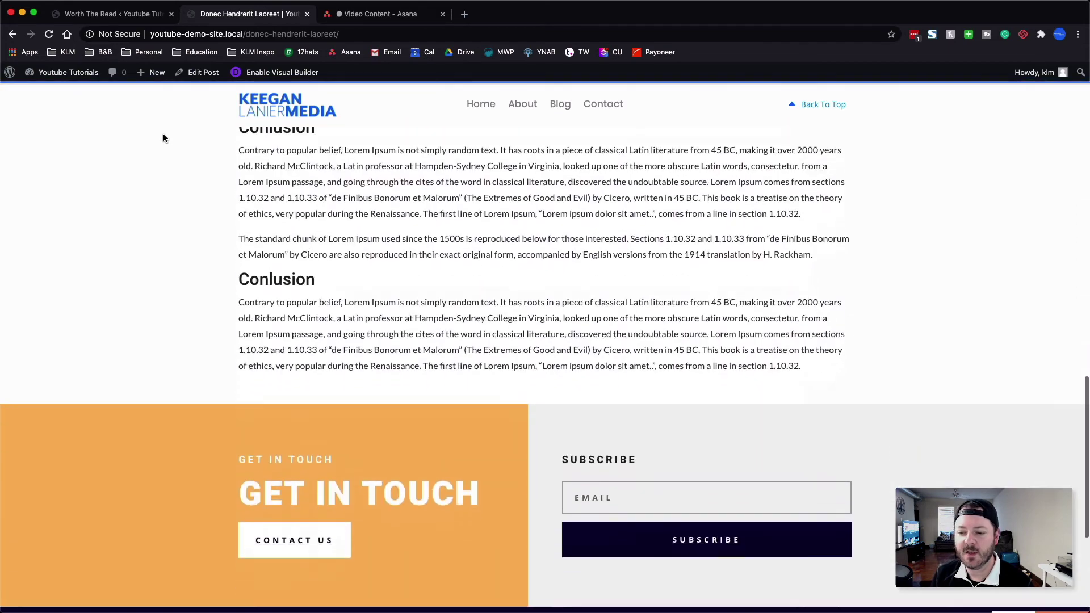
pyautogui.scroll(-5, 163, 138)
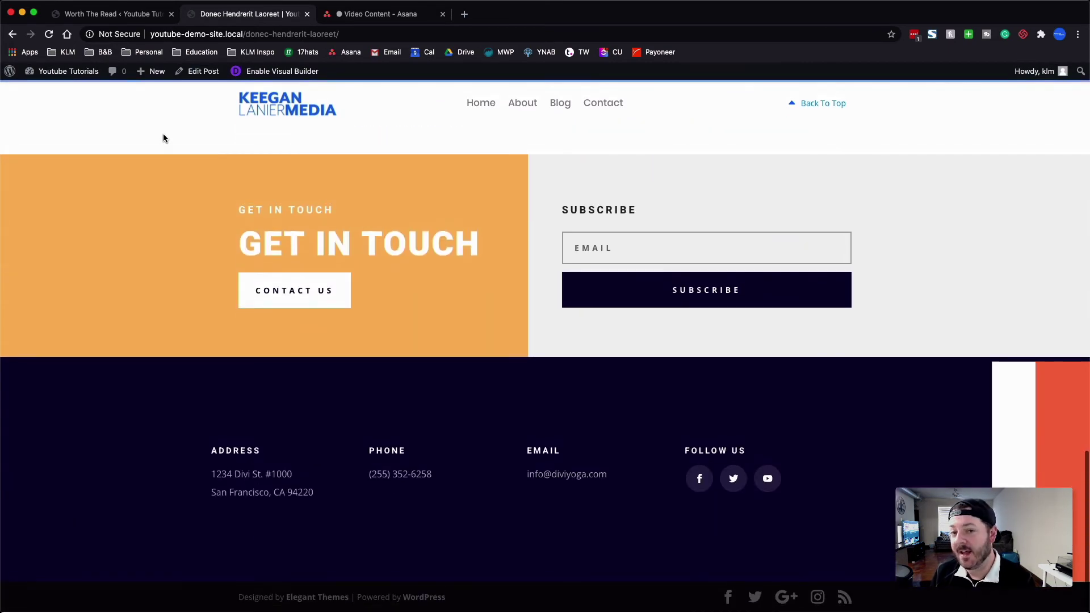
pyautogui.scroll(20, 163, 138)
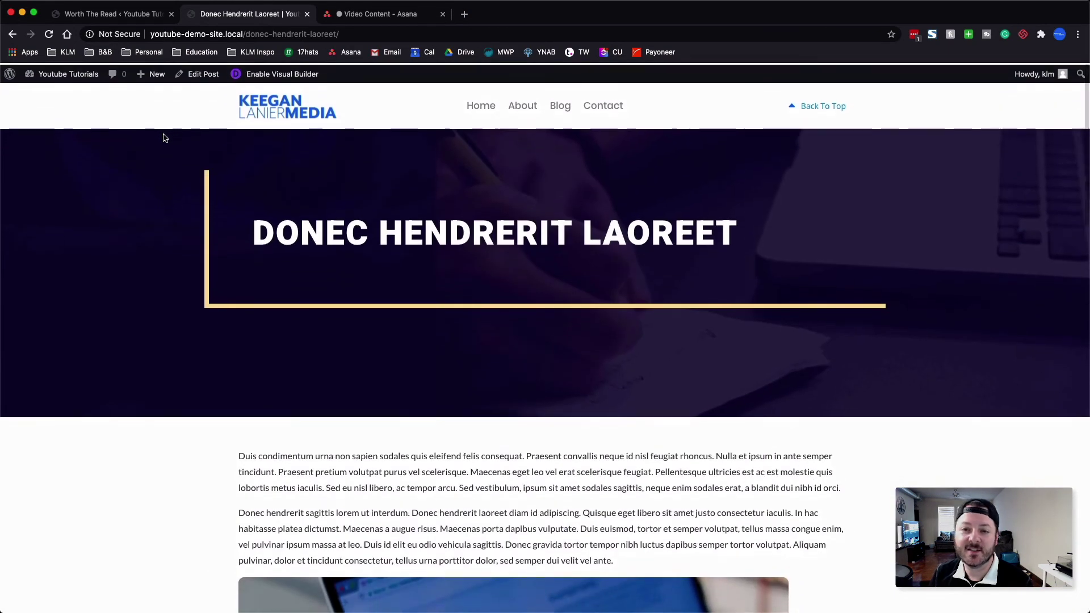